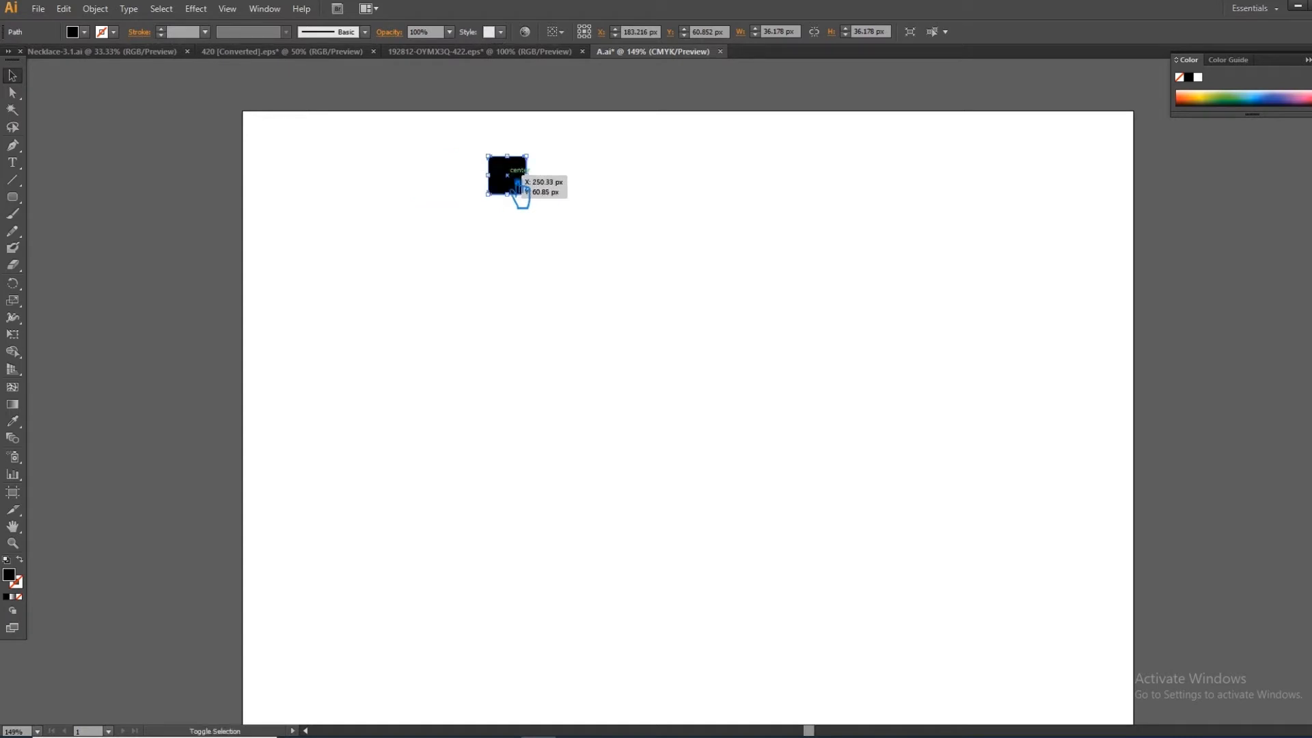
# - Copy the pair of black squares straight down at about 61 px spacing and repeat the copy to fill twelve rows
pyautogui.hotkey('ctrl', 'z')
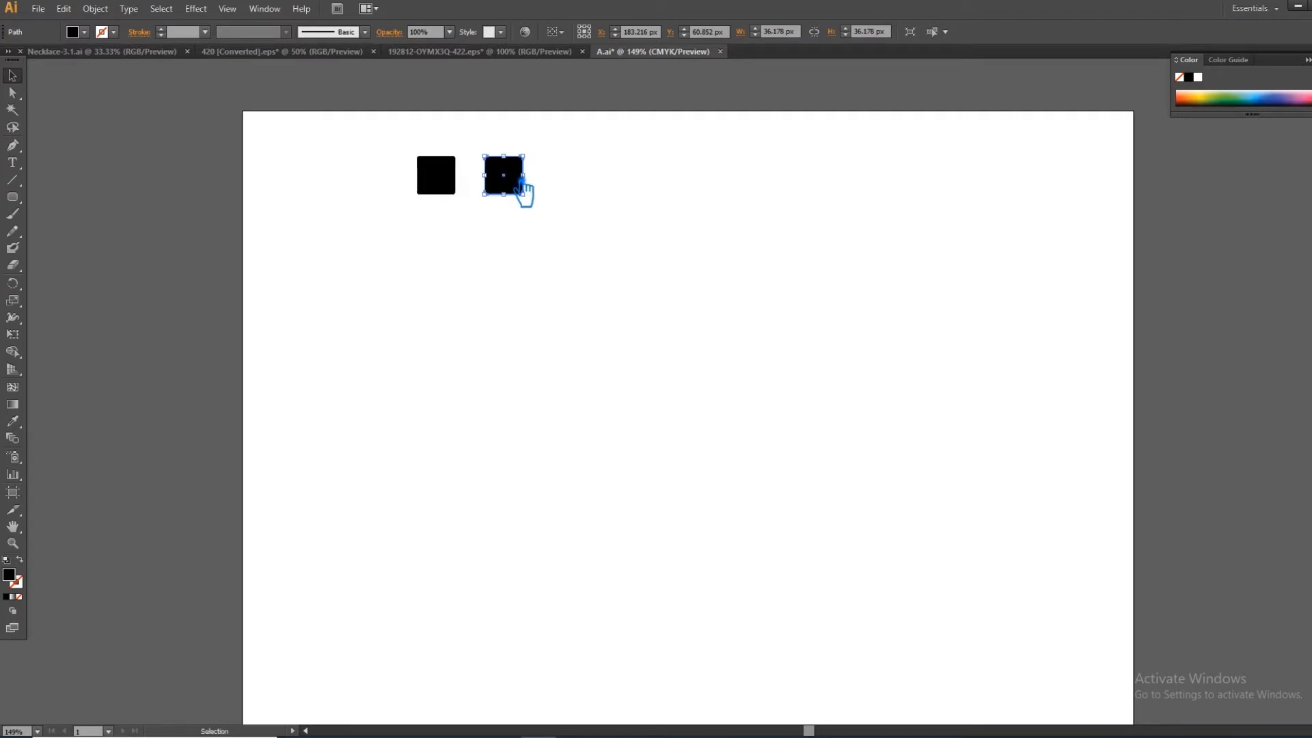
pyautogui.moveTo(580, 220); pyautogui.dragTo(335, 135)
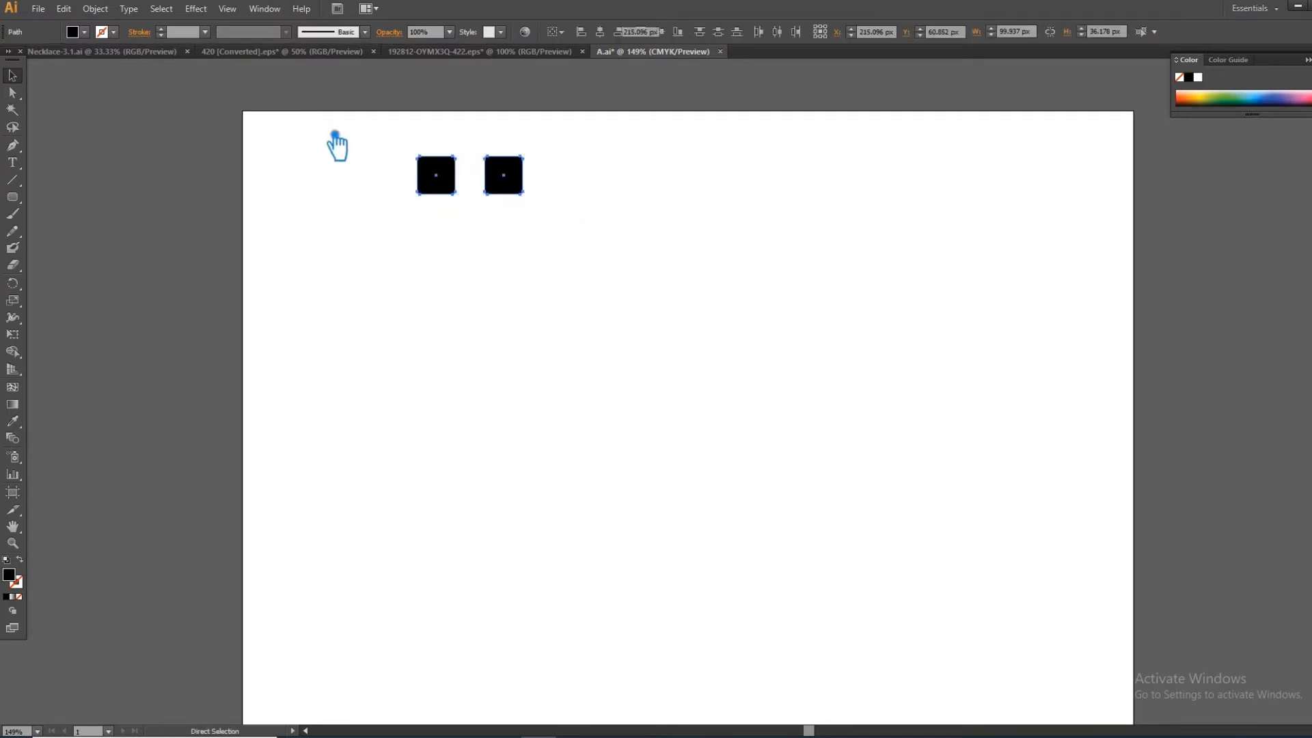
pyautogui.moveTo(519, 184); pyautogui.dragTo(516, 252)
pyautogui.hotkey('ctrl', 'd')
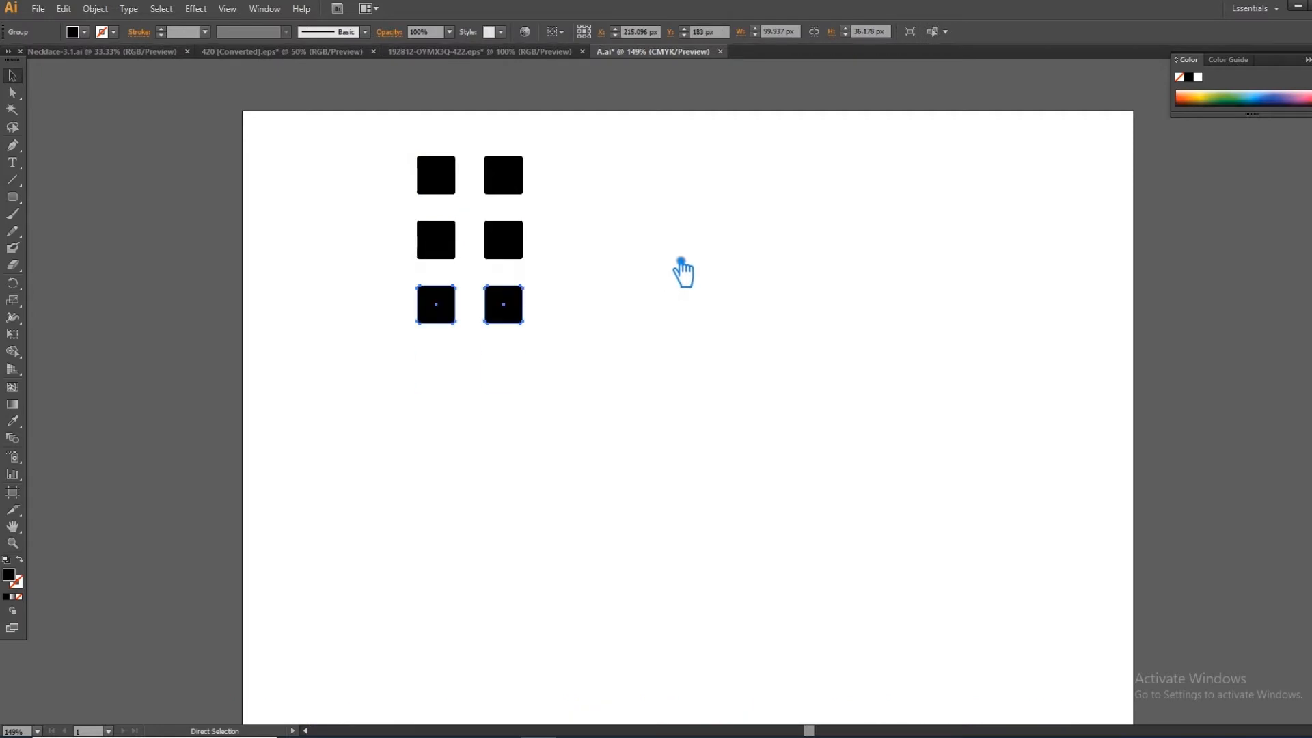
pyautogui.hotkey('ctrl', 'd')
pyautogui.hotkey('ctrl', 'd')
pyautogui.hotkey('ctrl', 'd')
pyautogui.hotkey('ctrl', 'd')
pyautogui.hotkey('ctrl', 'd')
pyautogui.hotkey('ctrl', 'd')
pyautogui.hotkey('ctrl', 'd')
pyautogui.hotkey('ctrl', '-')
pyautogui.hotkey('ctrl', '-')
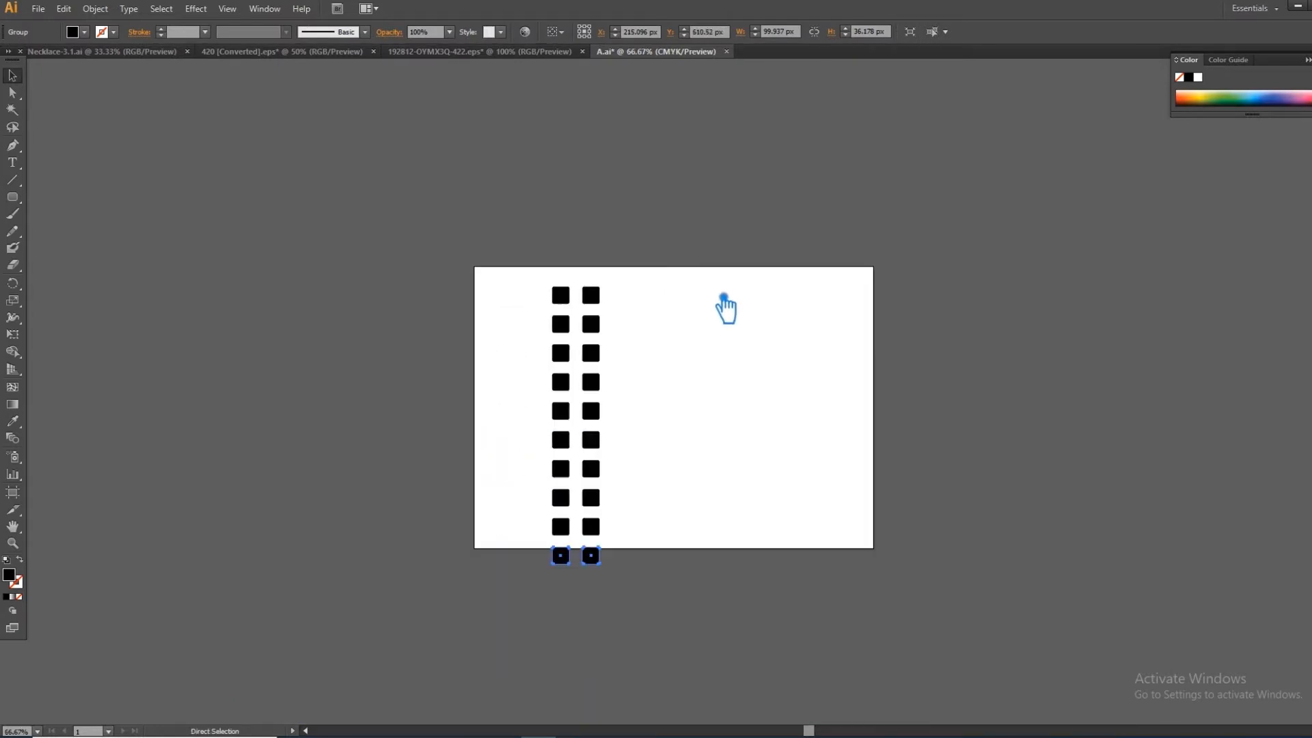
pyautogui.hotkey('ctrl', 'd')
pyautogui.hotkey('ctrl', 'd')
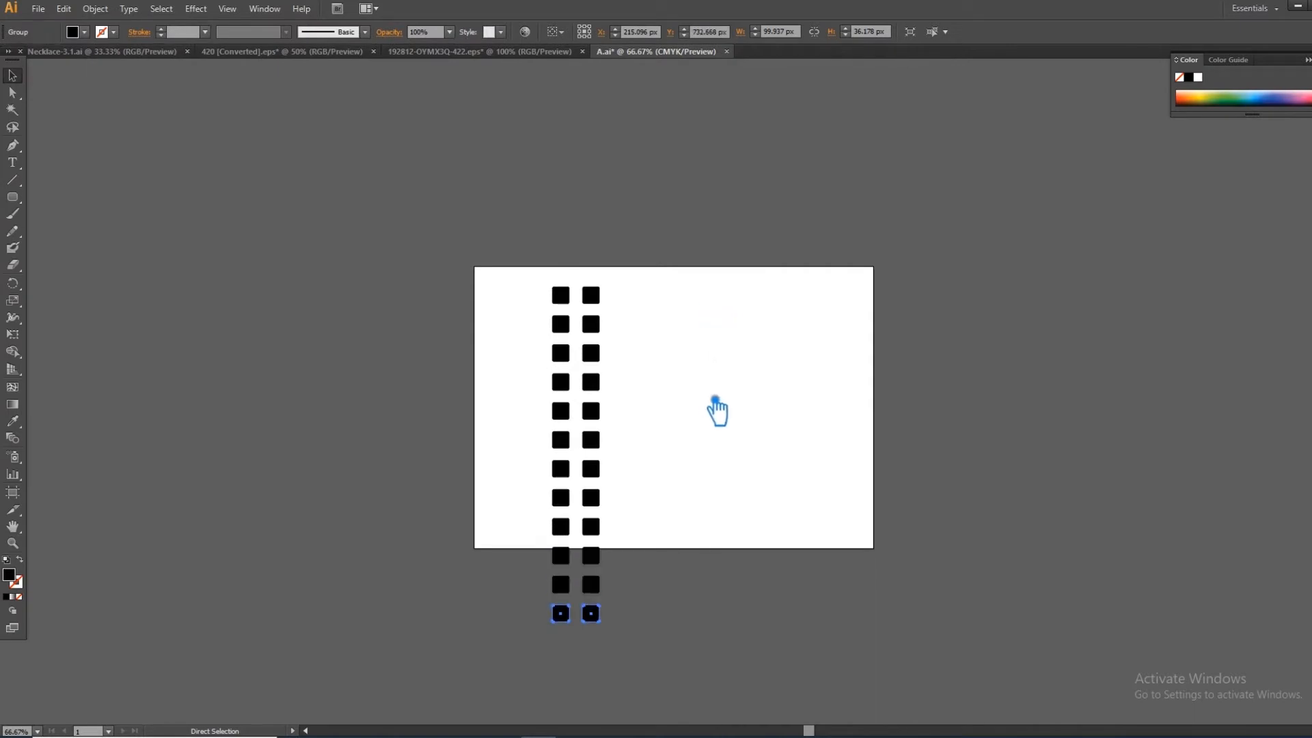
# - Group all the squares into one double column and rotate it clockwise so it leans like the left leg of an A
pyautogui.moveTo(686, 645); pyautogui.dragTo(474, 237)
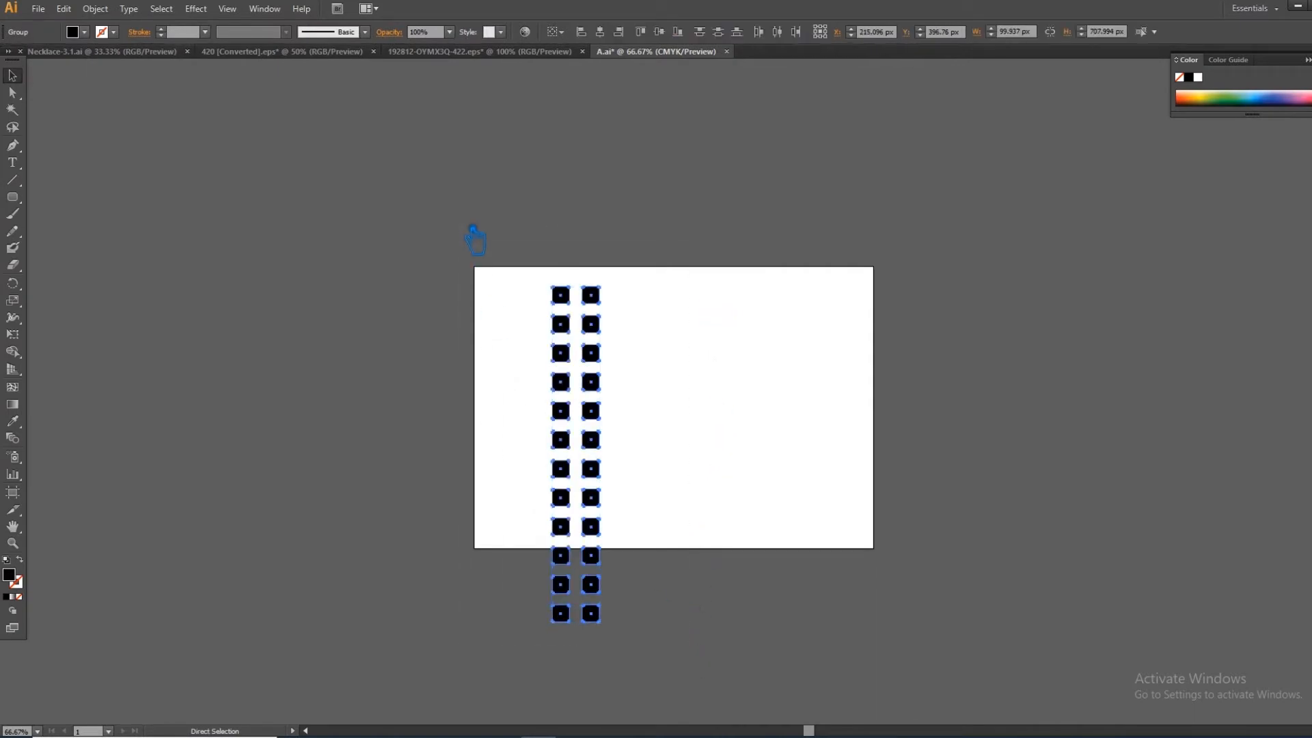
pyautogui.press('v')
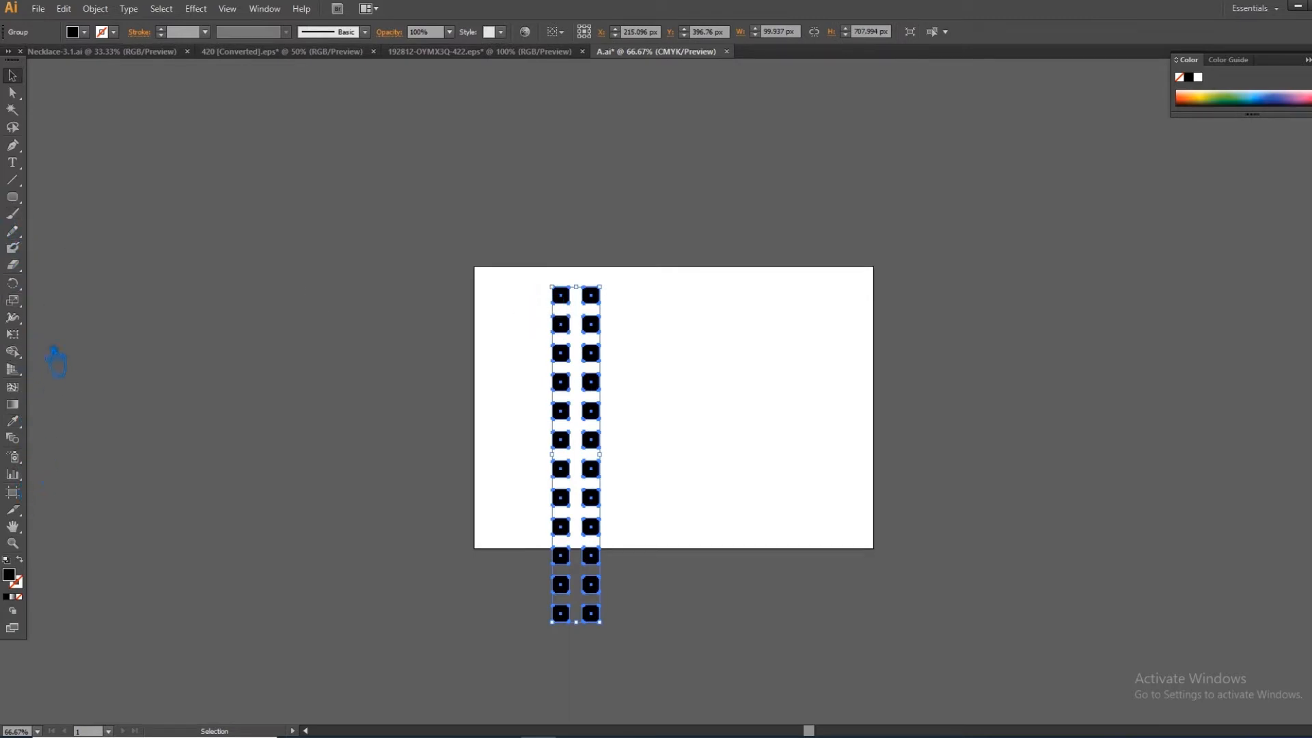
pyautogui.click(13, 283)
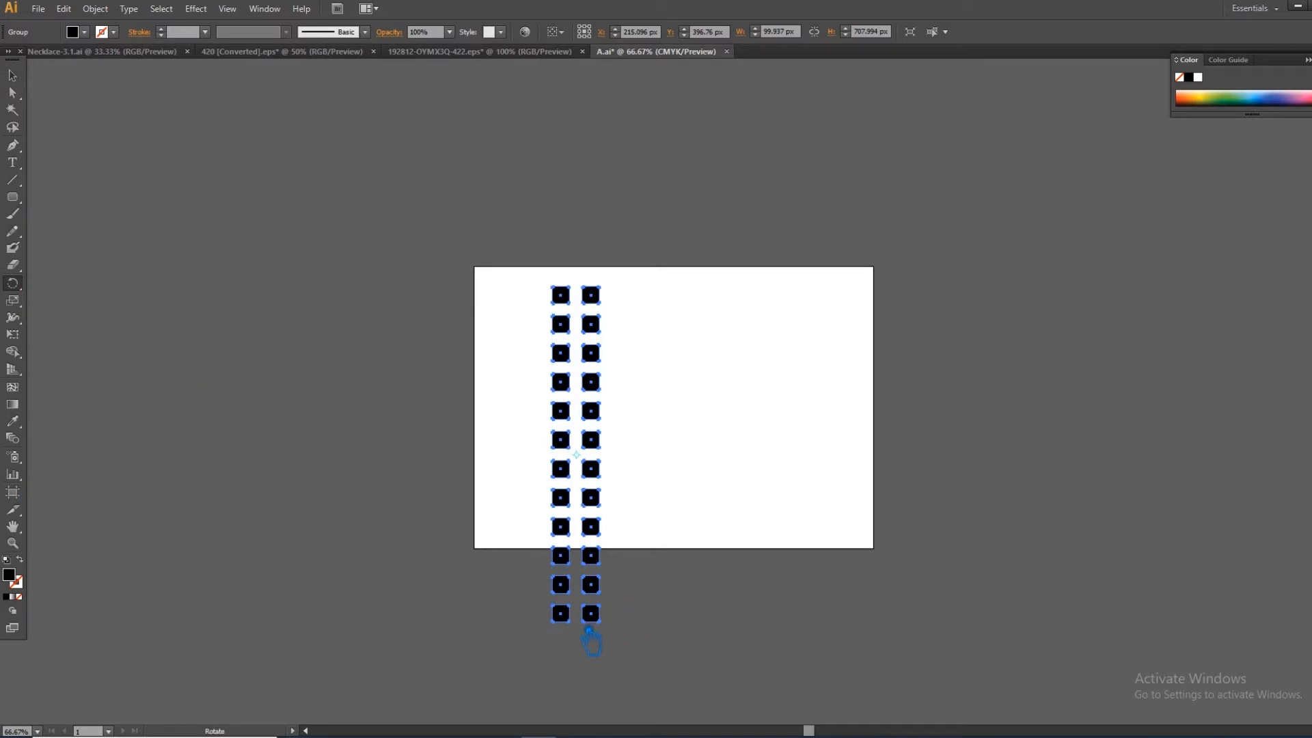
pyautogui.moveTo(601, 414); pyautogui.dragTo(683, 405)
pyautogui.click(14, 77)
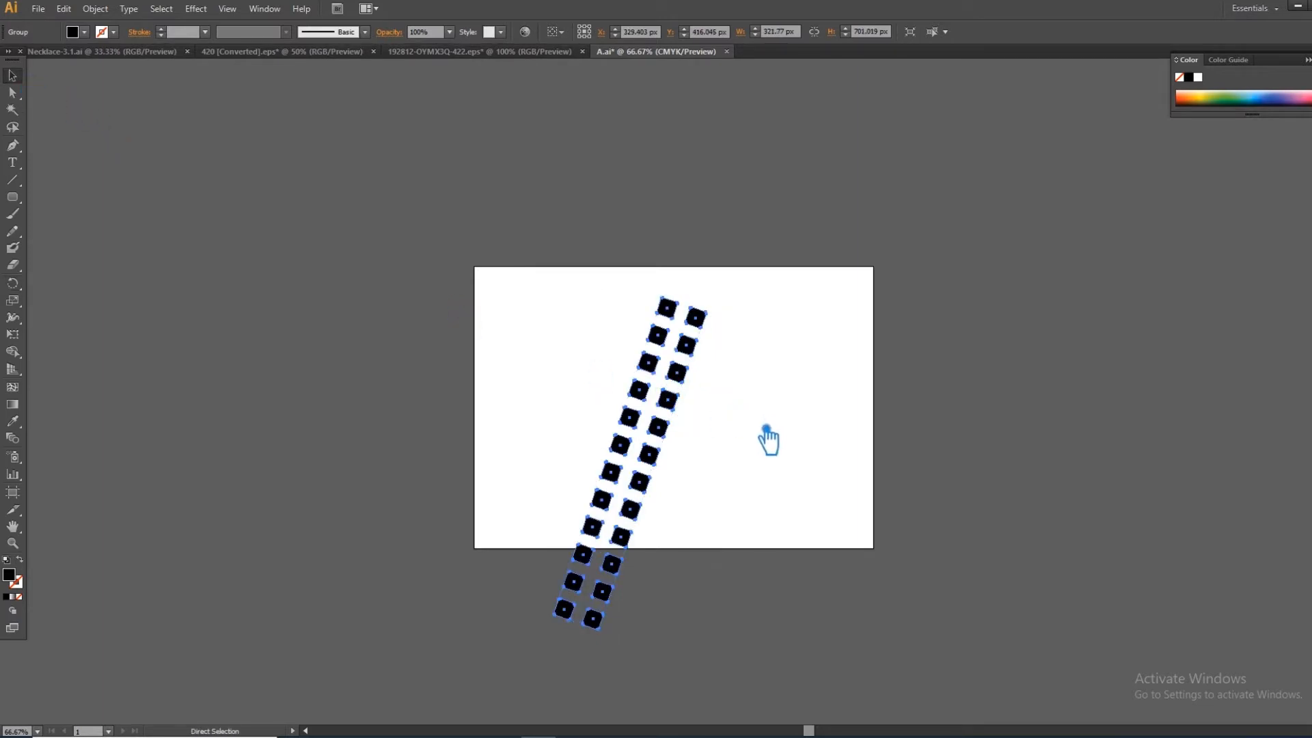
# - Create a mirrored copy of the slanted double column by reflecting it across the vertical axis
pyautogui.rightClick(687, 343)
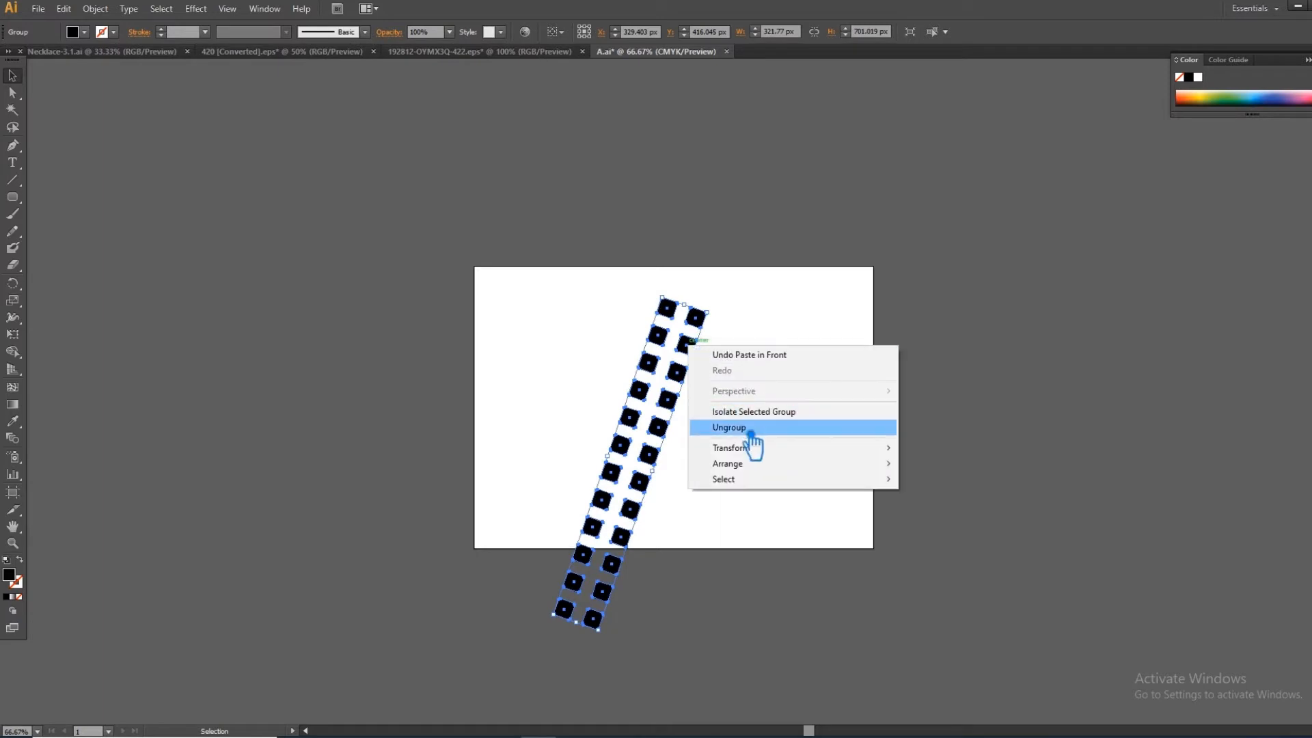
pyautogui.moveTo(761, 455)
pyautogui.click(963, 499)
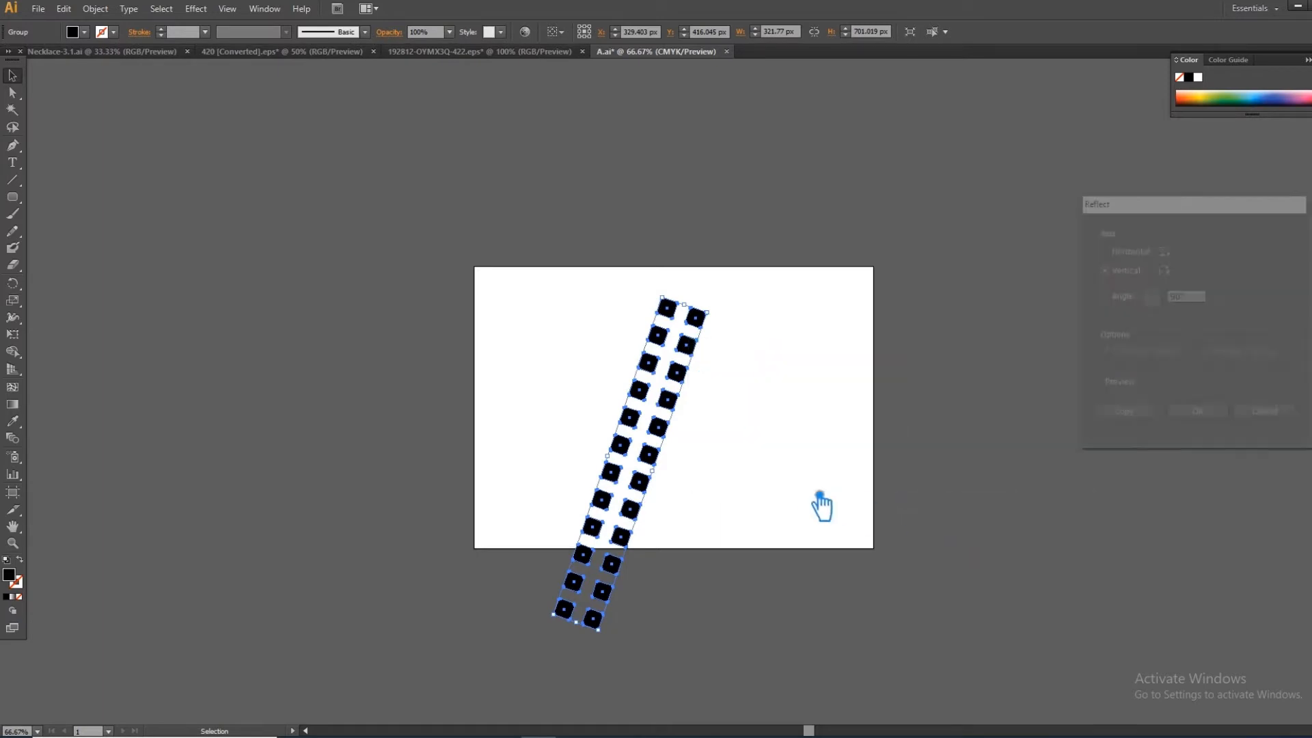
pyautogui.click(1225, 430)
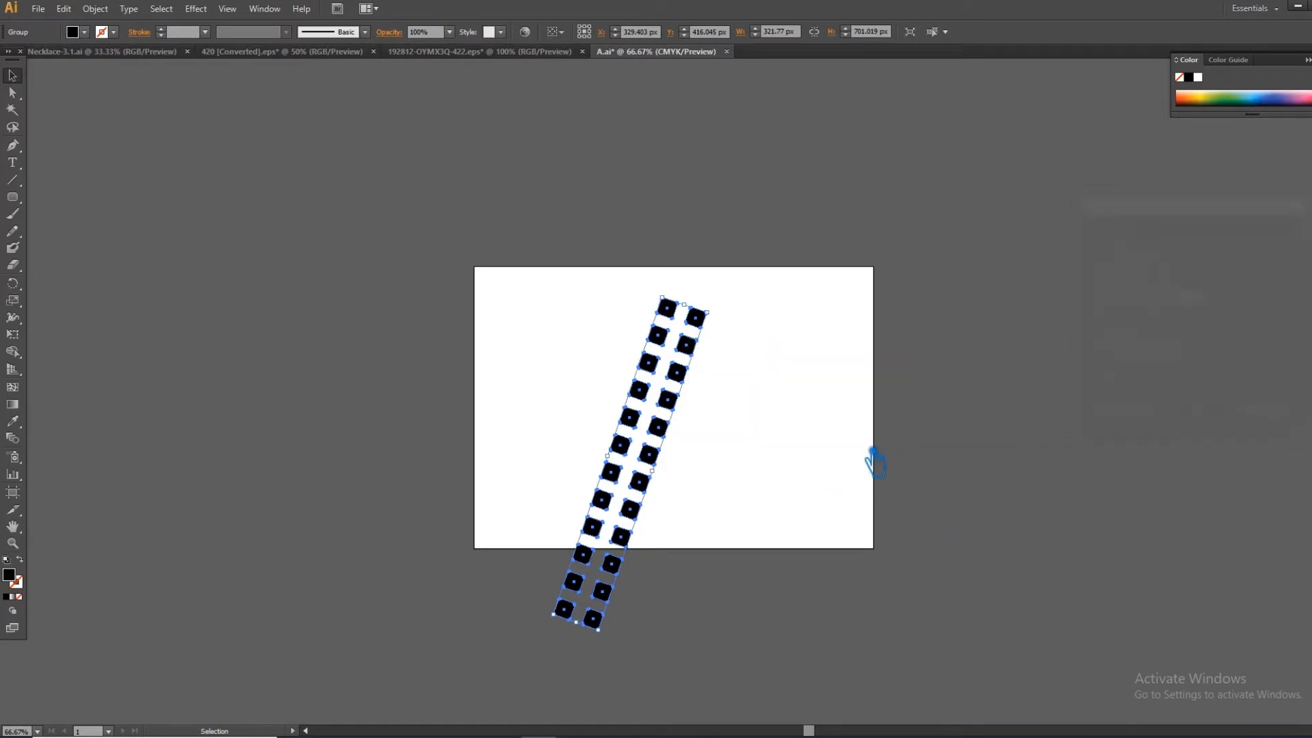
# - Move the mirrored column horizontally about 280 px to the right so the inner top squares of both legs overlap, forming an A
pyautogui.click(839, 487)
pyautogui.moveTo(680, 537); pyautogui.dragTo(813, 526)
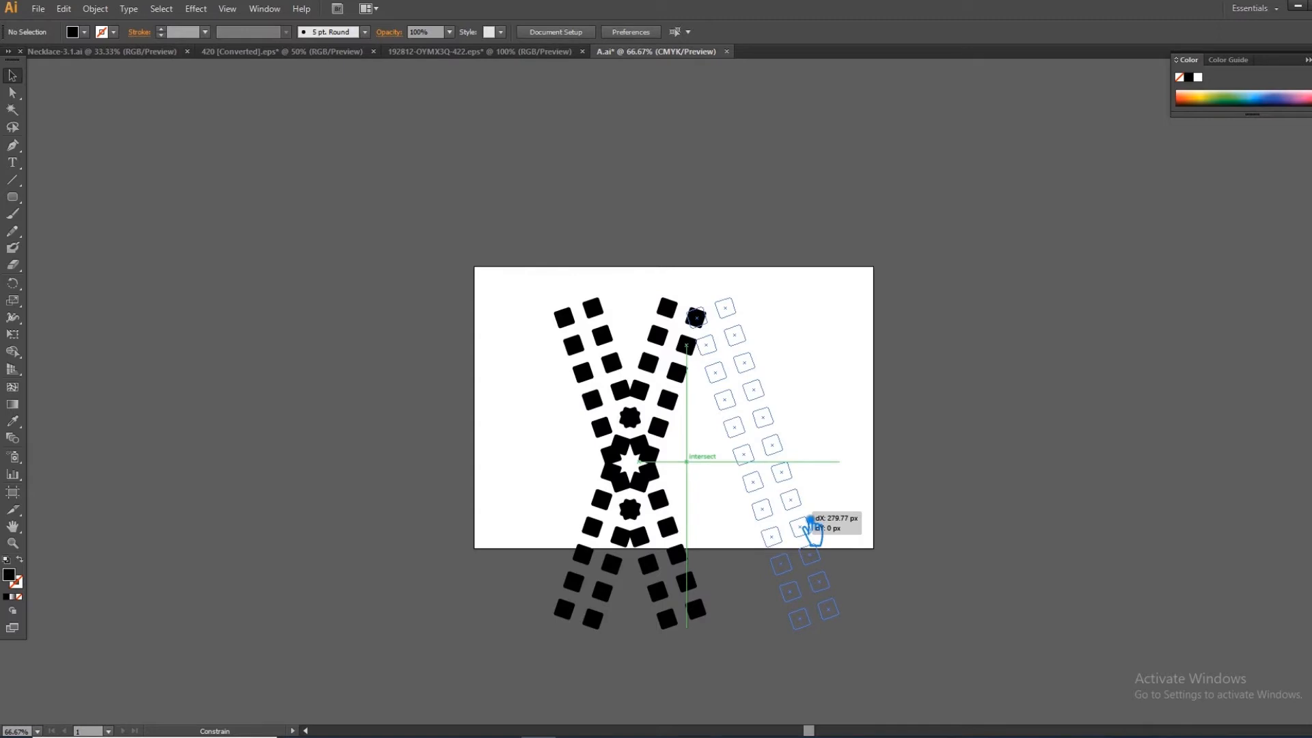
pyautogui.moveTo(813, 527); pyautogui.dragTo(808, 526)
pyautogui.click(952, 401)
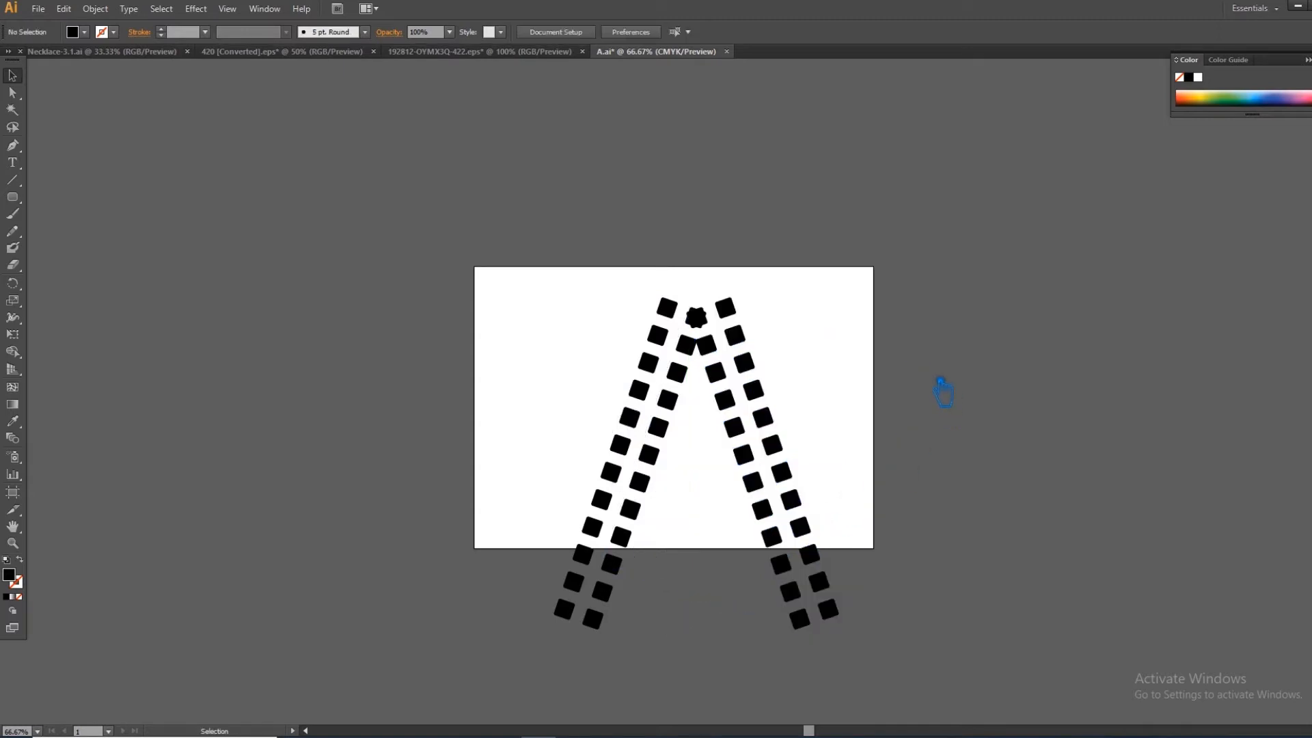
pyautogui.moveTo(943, 387); pyautogui.dragTo(958, 415)
# - Set up the Pen tool with no fill and a 5 pt black stroke
pyautogui.hotkey('ctrl', '1')
pyautogui.press('p')
pyautogui.hotkey('shift', 'x')
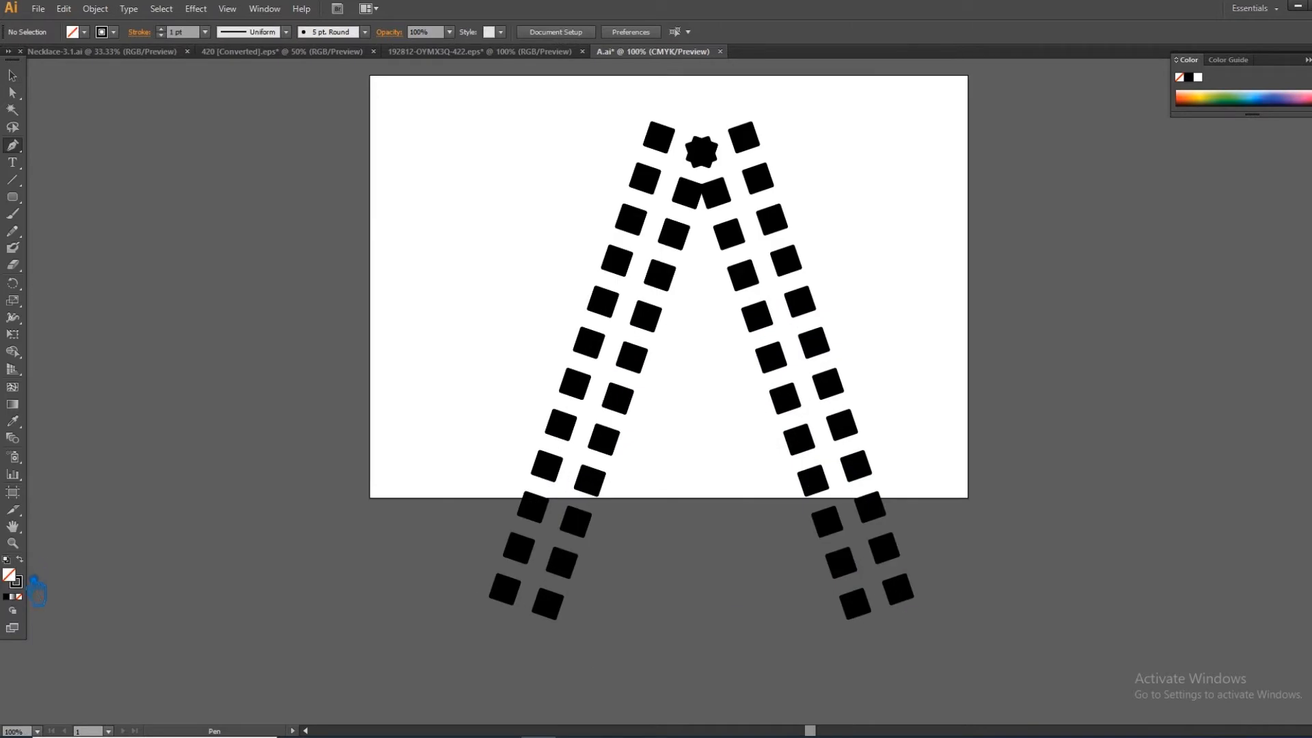
pyautogui.click(171, 32)
pyautogui.write('5')
pyautogui.press('Return')
# - Draw a zigzag path up the left leg through alternating square centers, from the bottom inner square to the top outer square, and deselect it
pyautogui.click(548, 604)
pyautogui.click(519, 549)
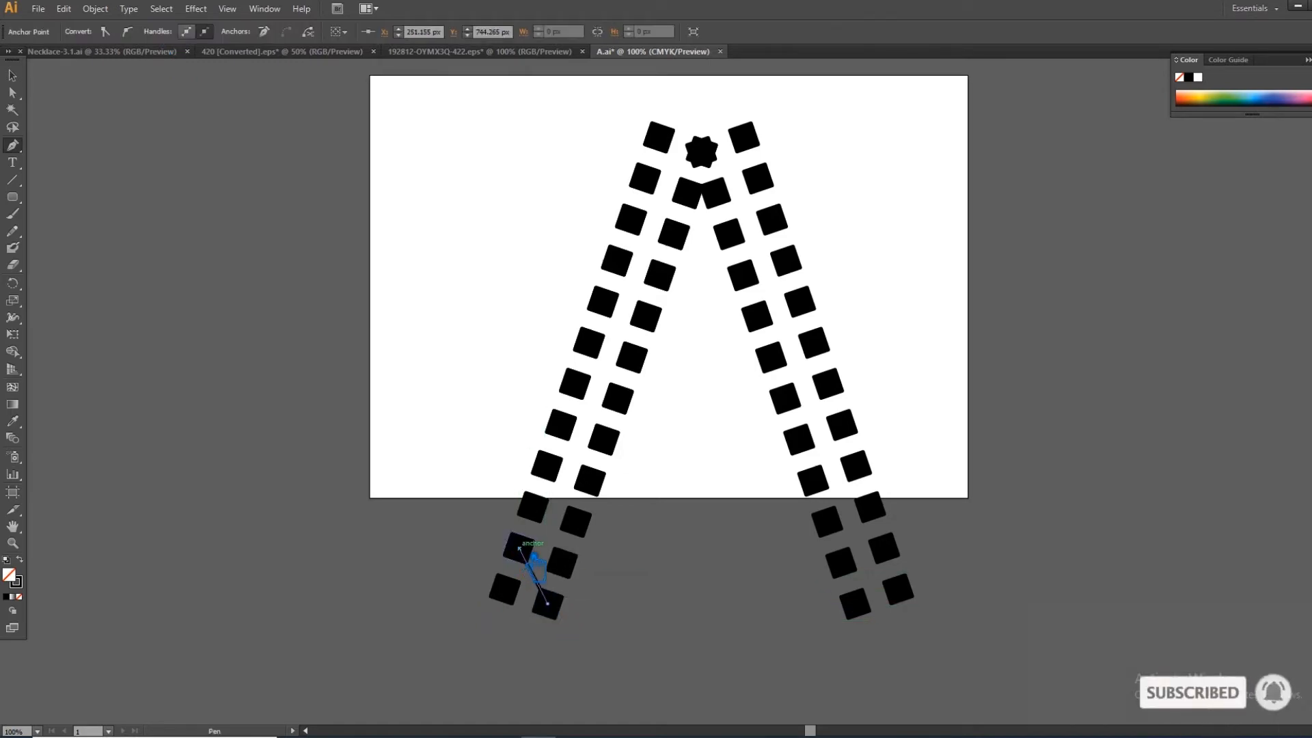
pyautogui.click(576, 522)
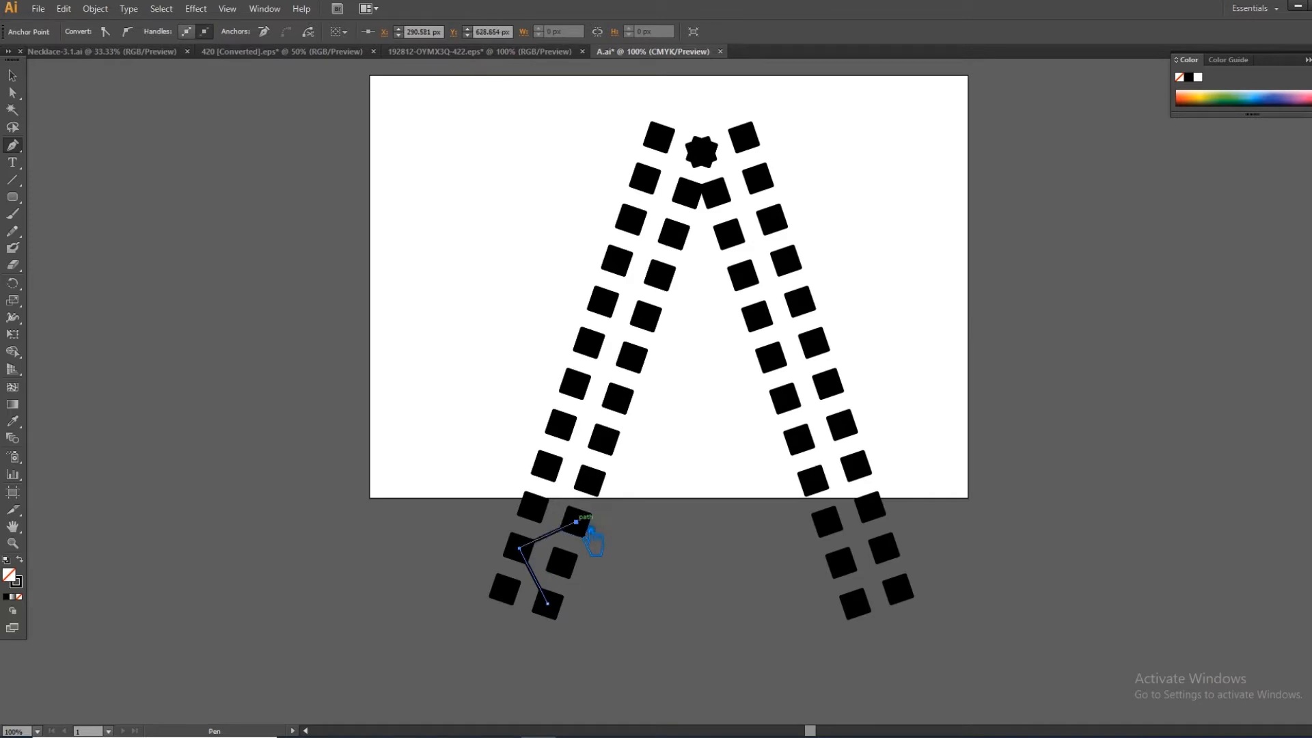
pyautogui.click(547, 466)
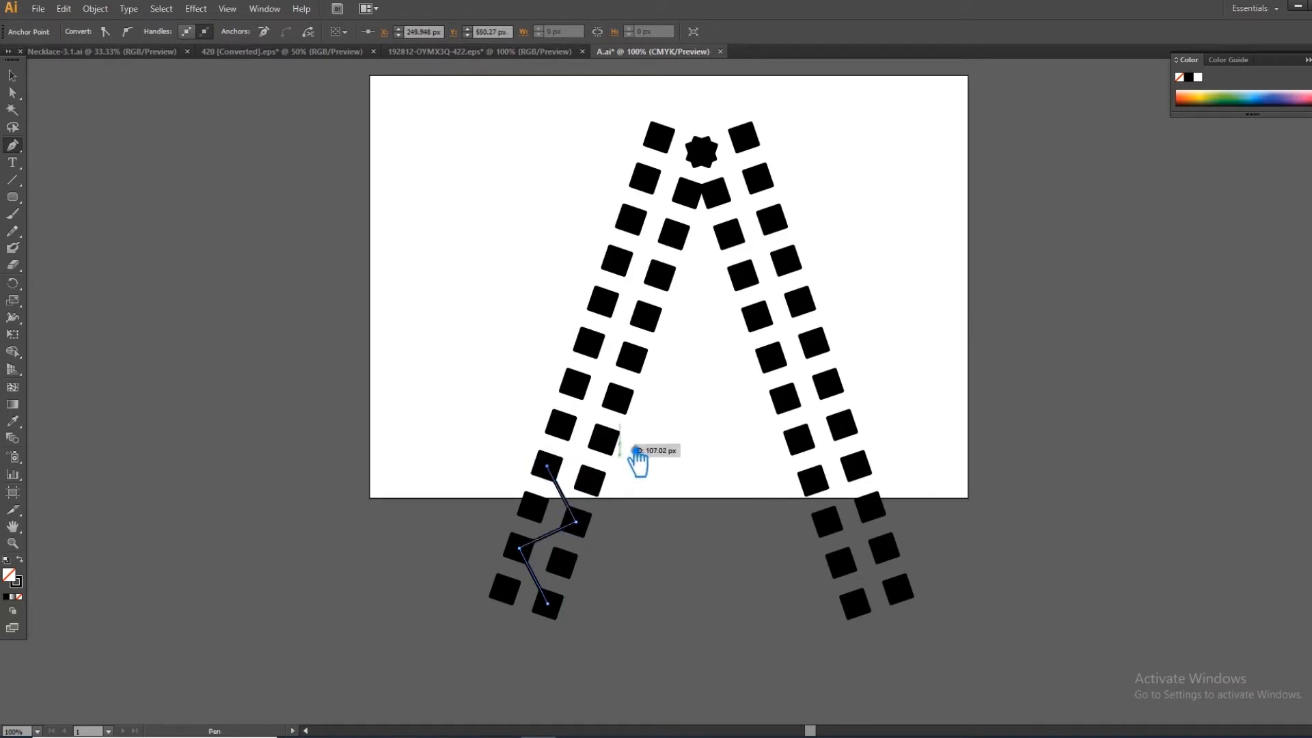
pyautogui.click(604, 439)
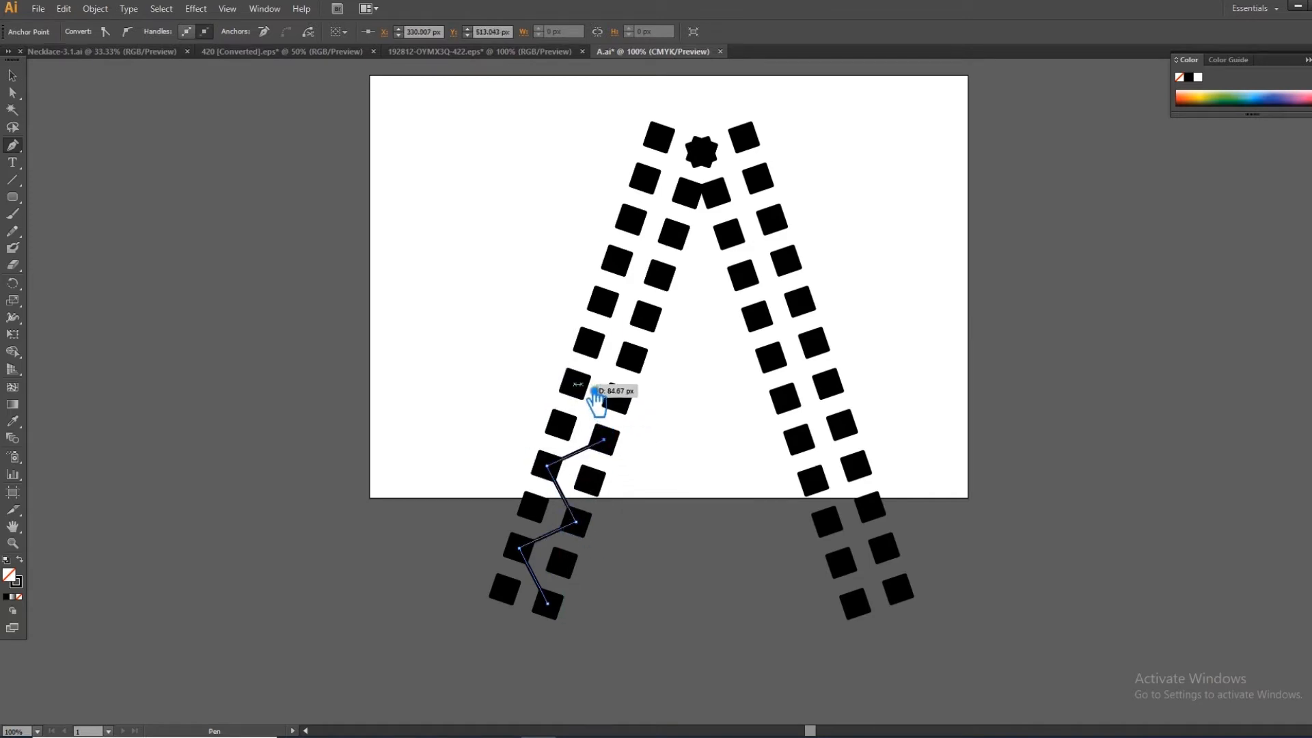
pyautogui.click(575, 385)
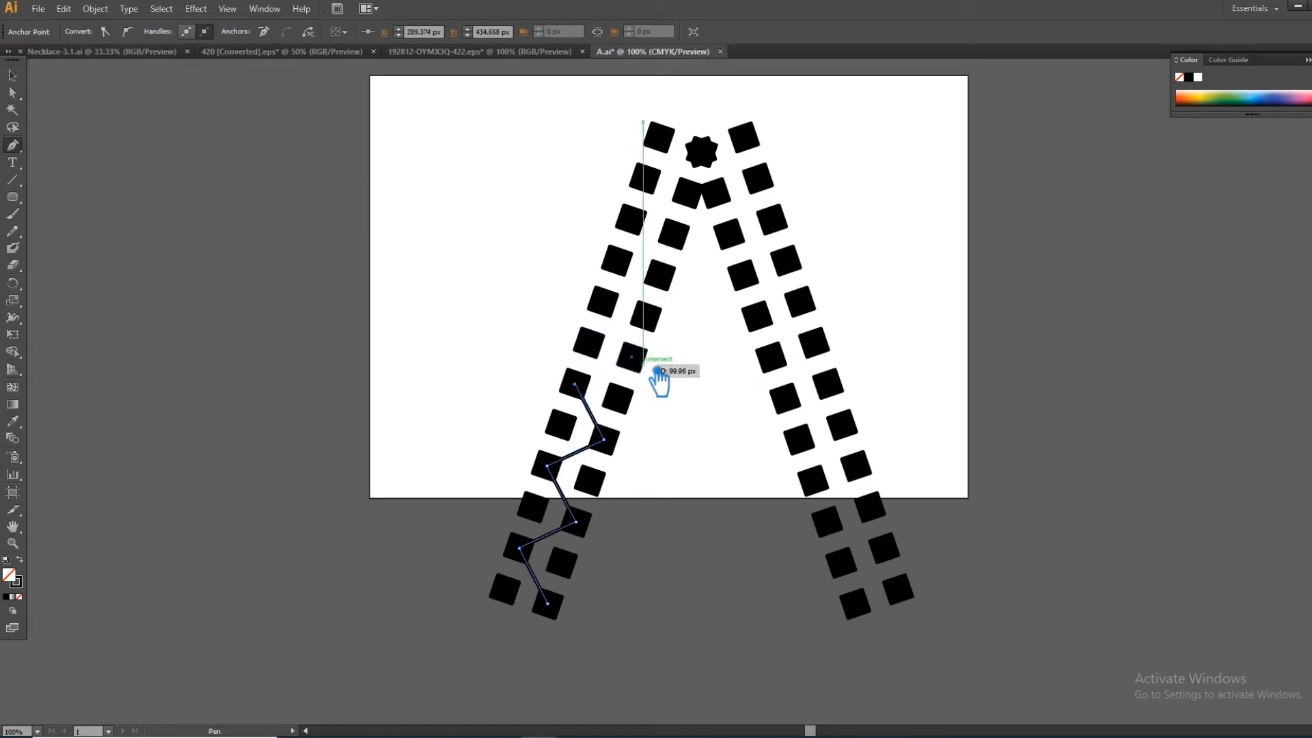
pyautogui.click(631, 357)
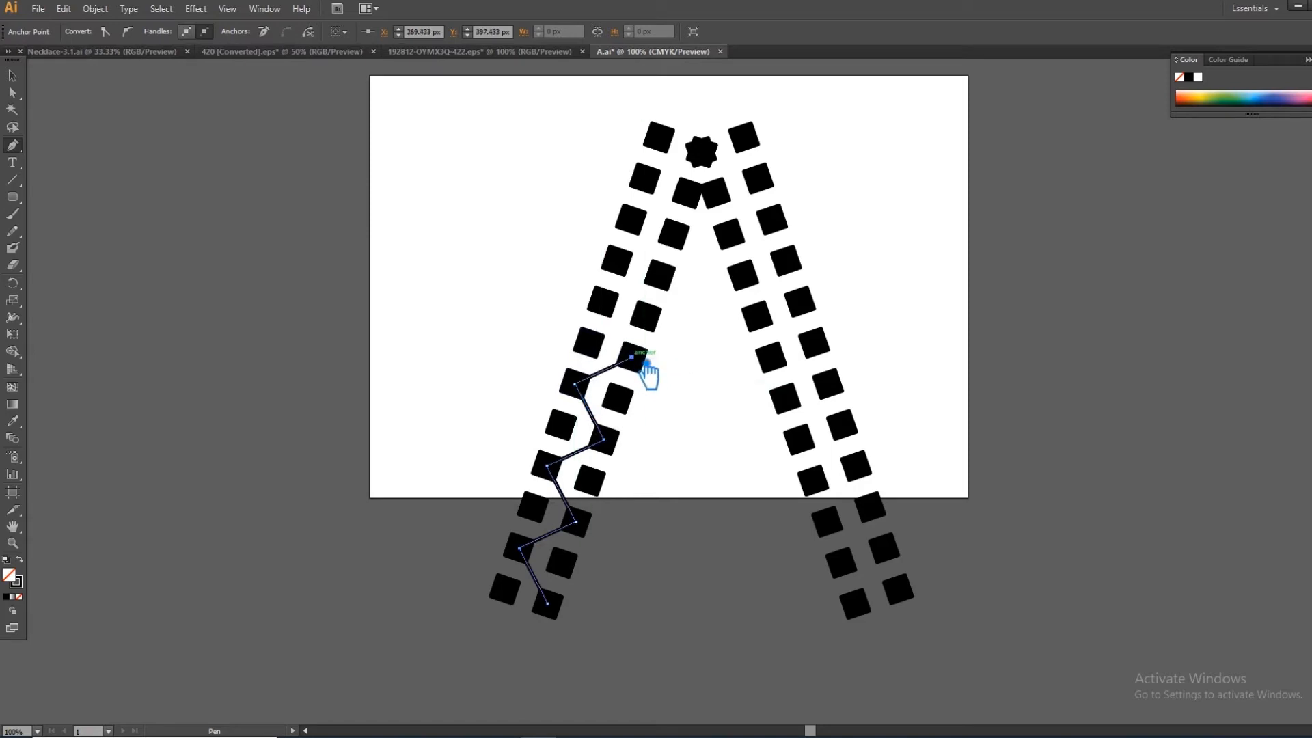
pyautogui.click(604, 302)
pyautogui.click(660, 276)
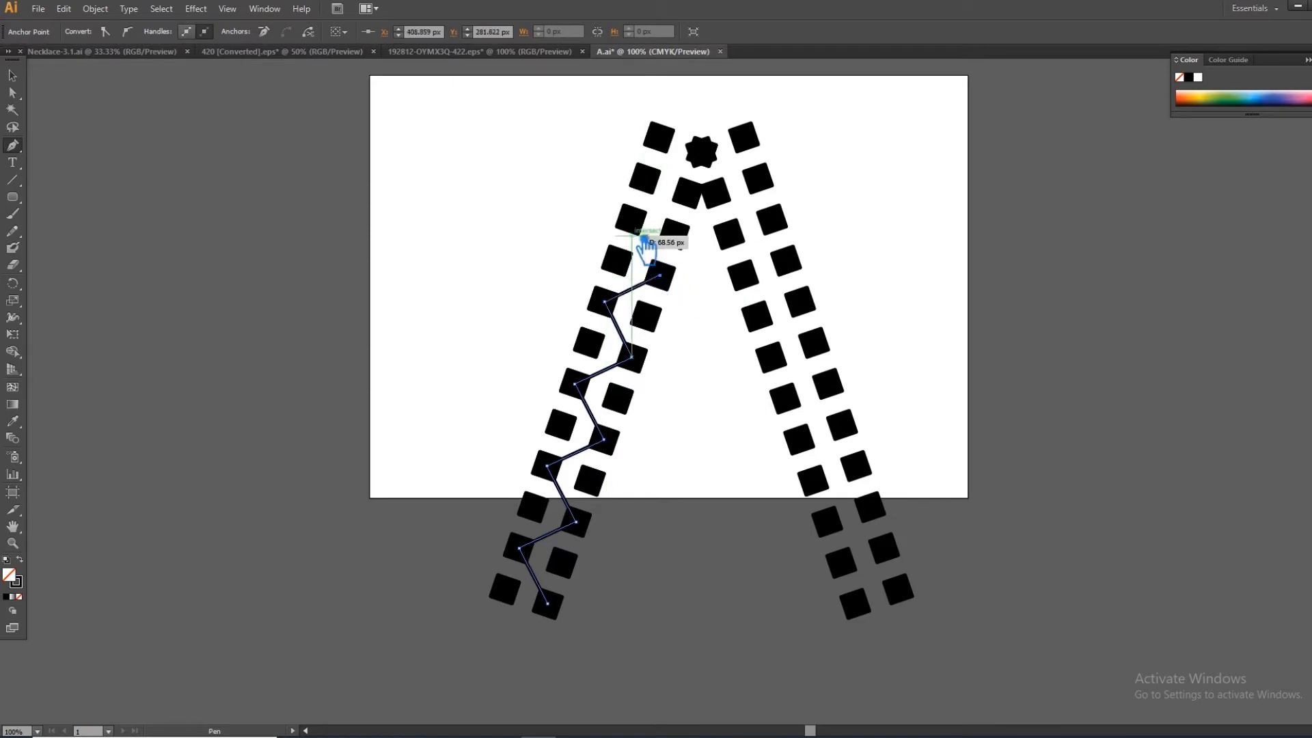
pyautogui.click(633, 218)
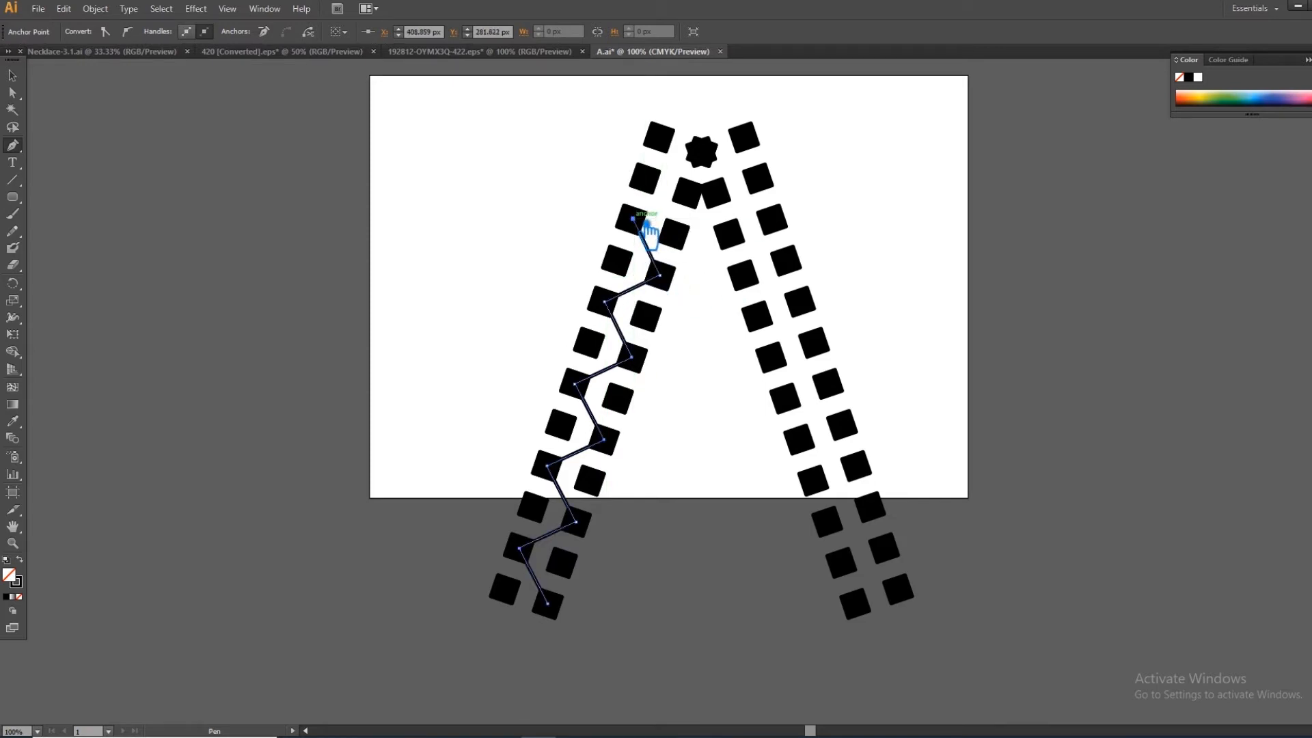
pyautogui.click(687, 193)
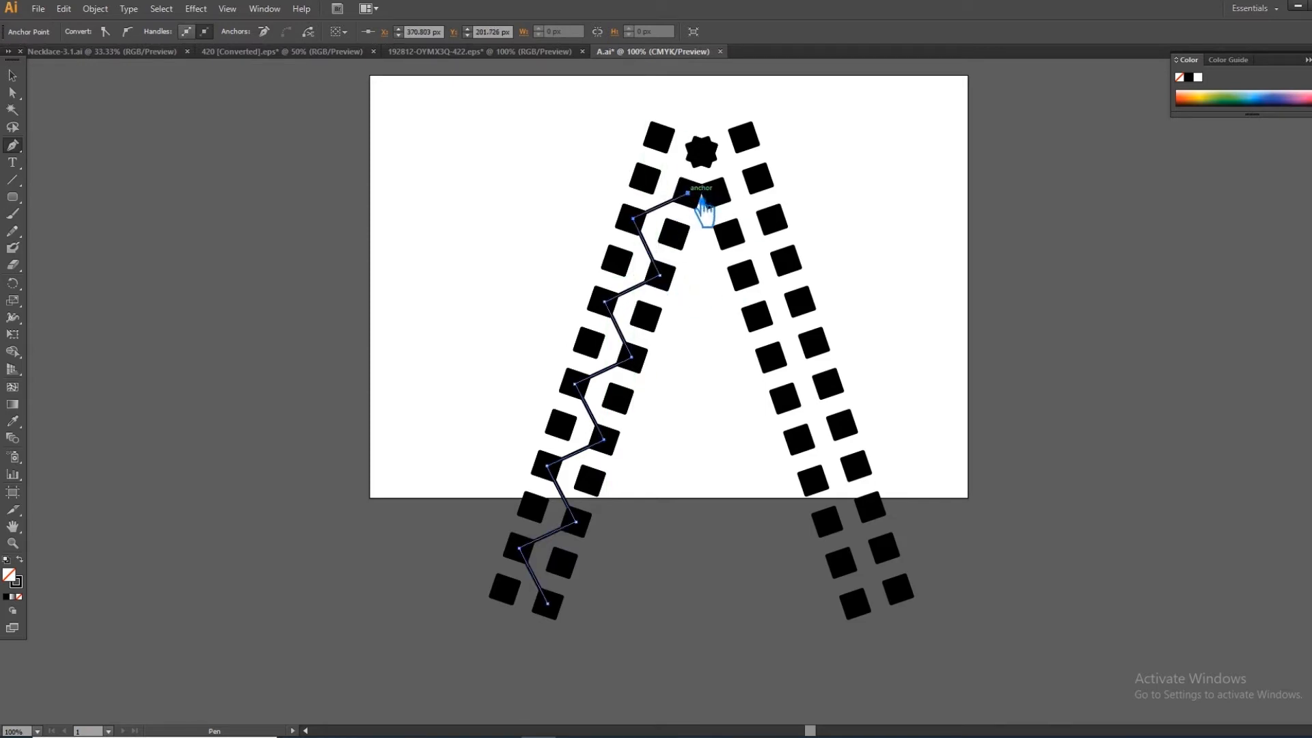
pyautogui.click(659, 137)
pyautogui.click(12, 75)
pyautogui.click(34, 157)
# - Draw a second zigzag path up the left leg through the remaining square centers, from the bottom outer square to the top inner square
pyautogui.click(12, 146)
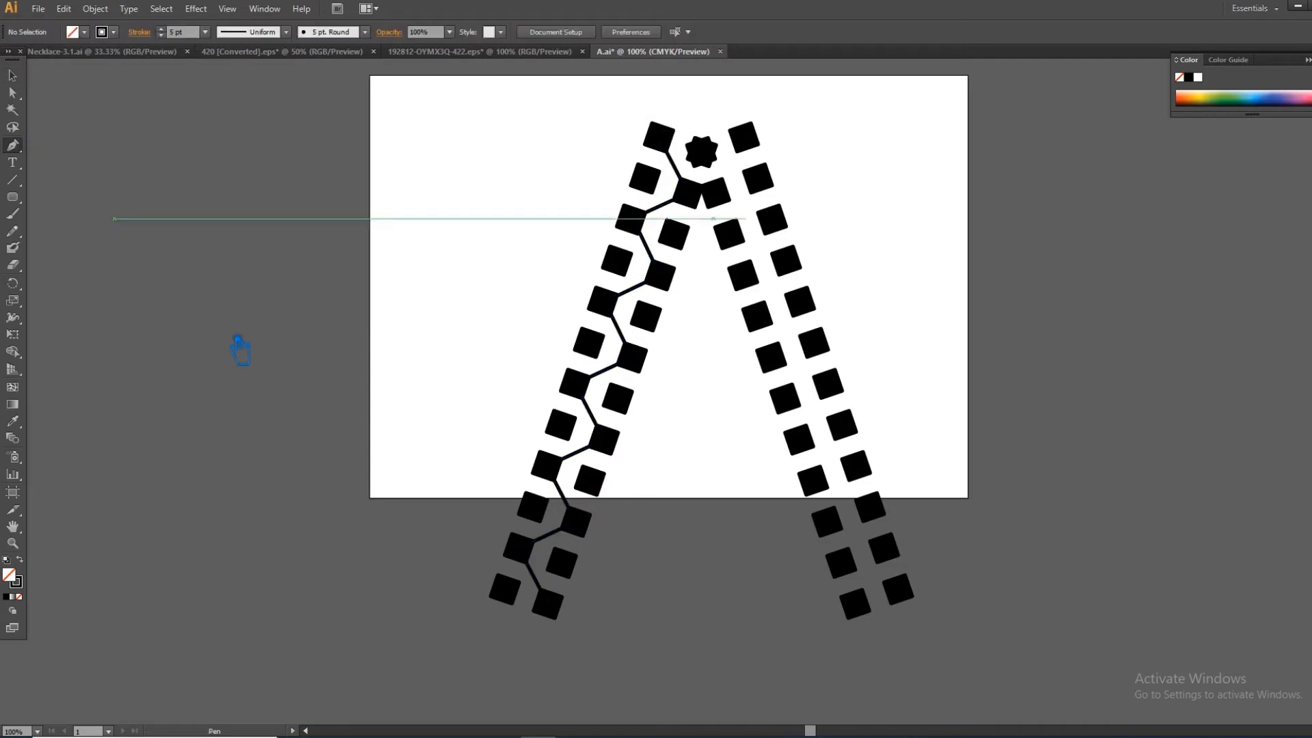
pyautogui.click(507, 589)
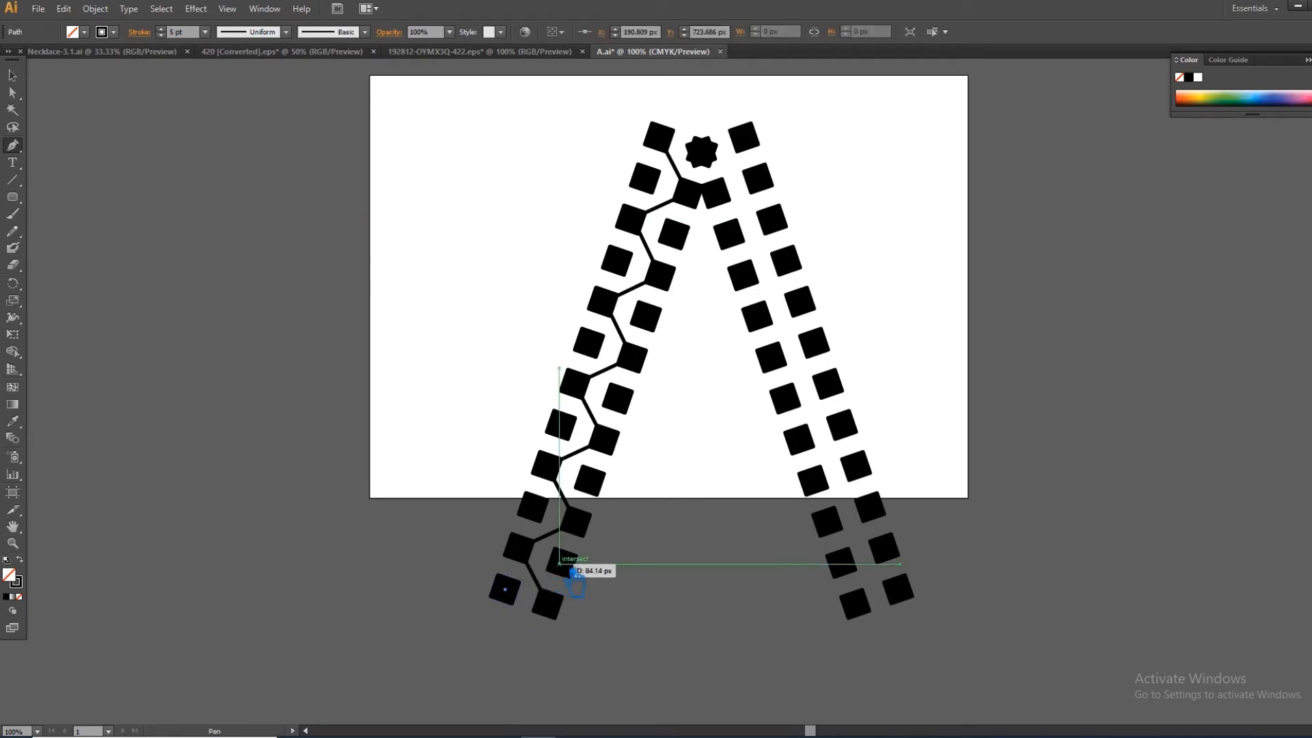
pyautogui.click(562, 562)
pyautogui.click(533, 507)
pyautogui.click(590, 481)
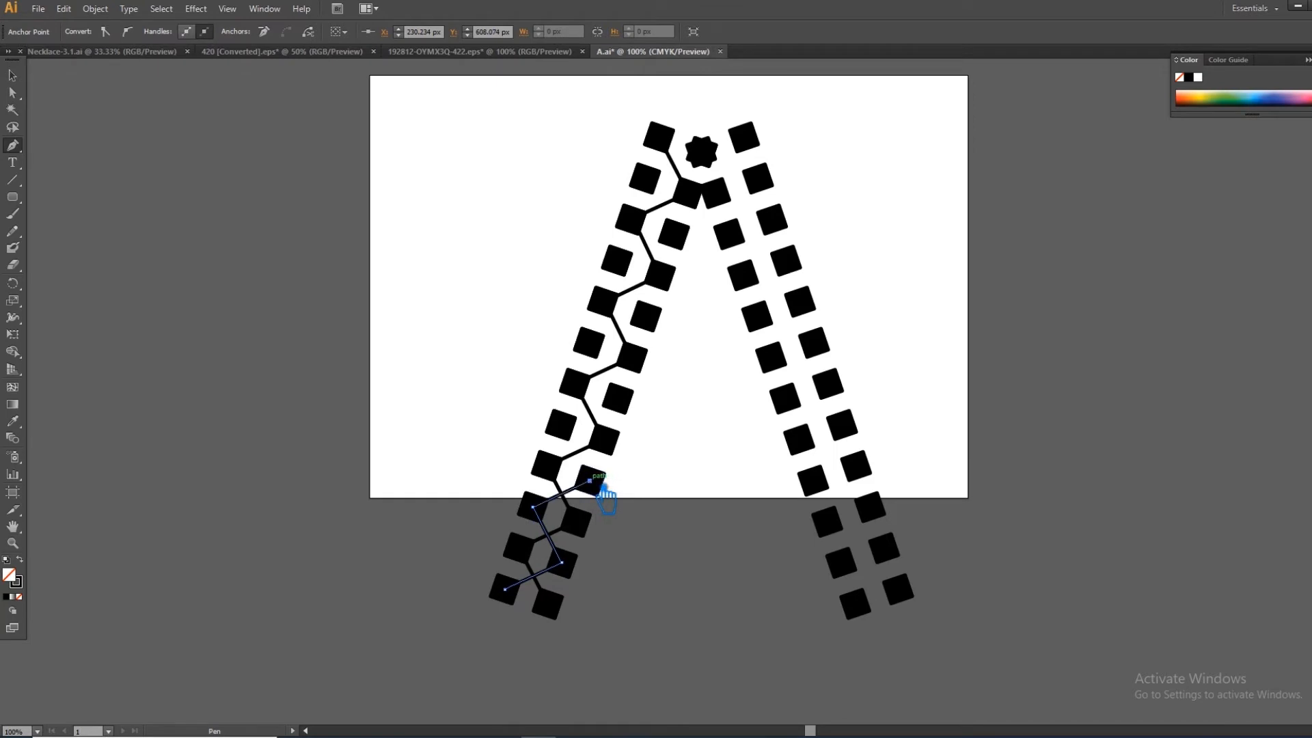
pyautogui.click(562, 425)
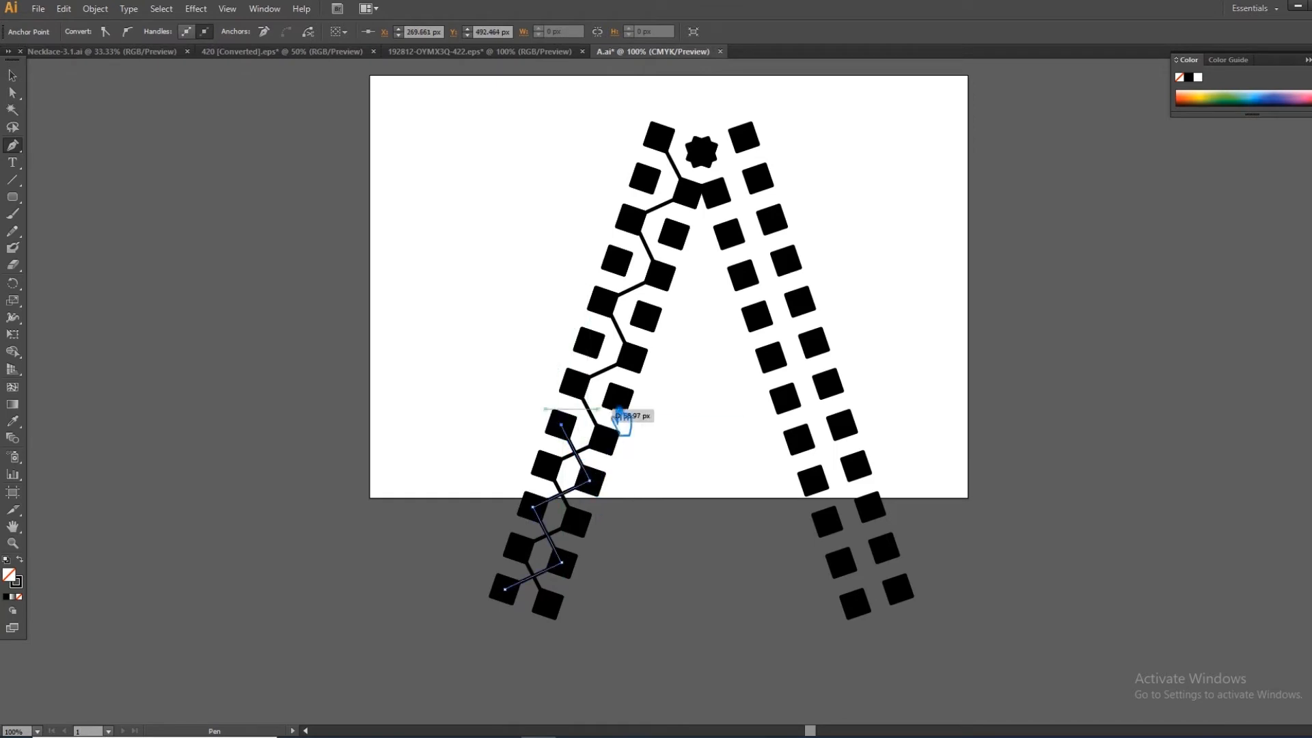
pyautogui.click(618, 399)
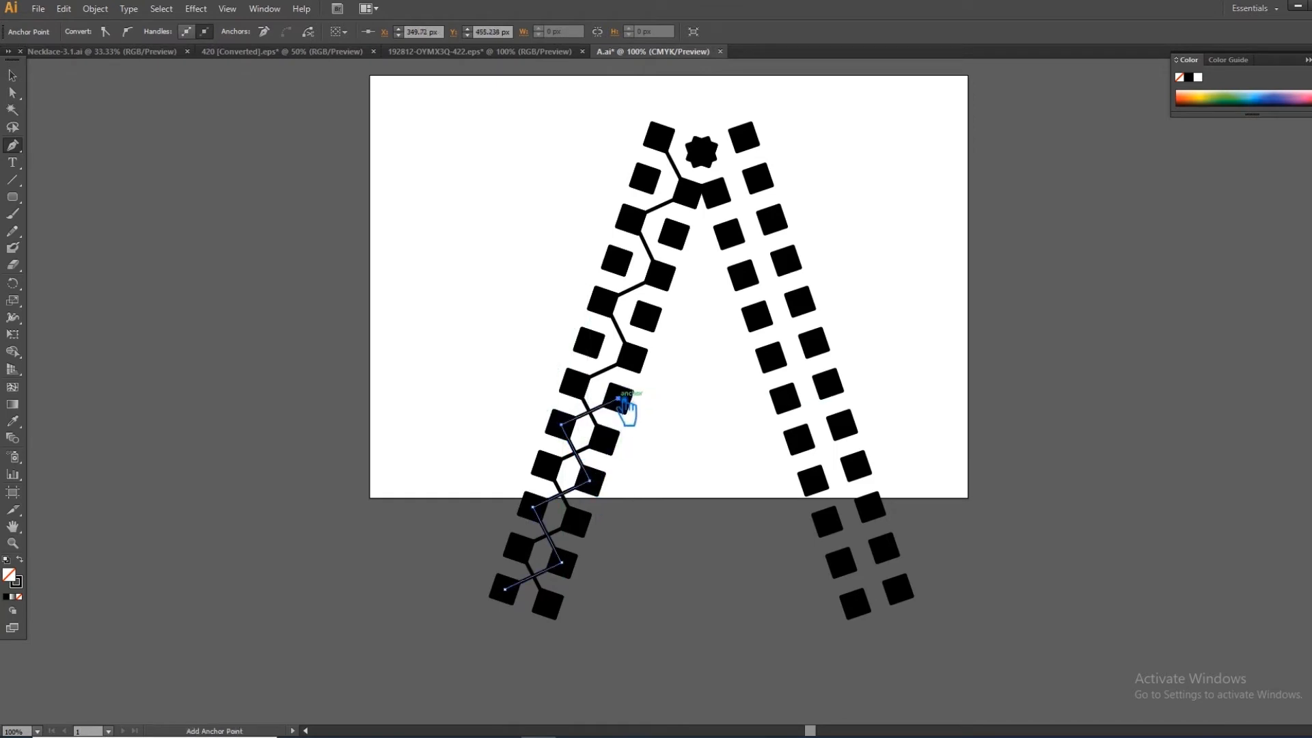
pyautogui.click(589, 342)
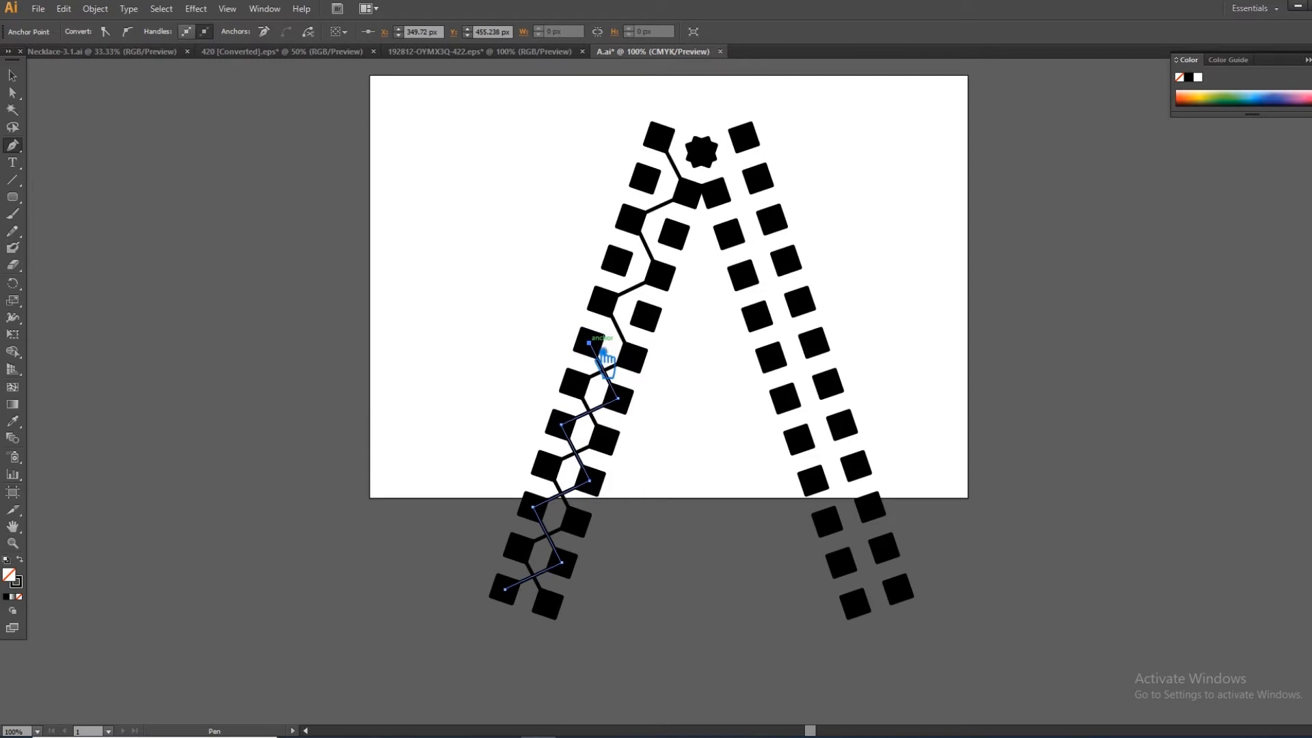
pyautogui.click(645, 317)
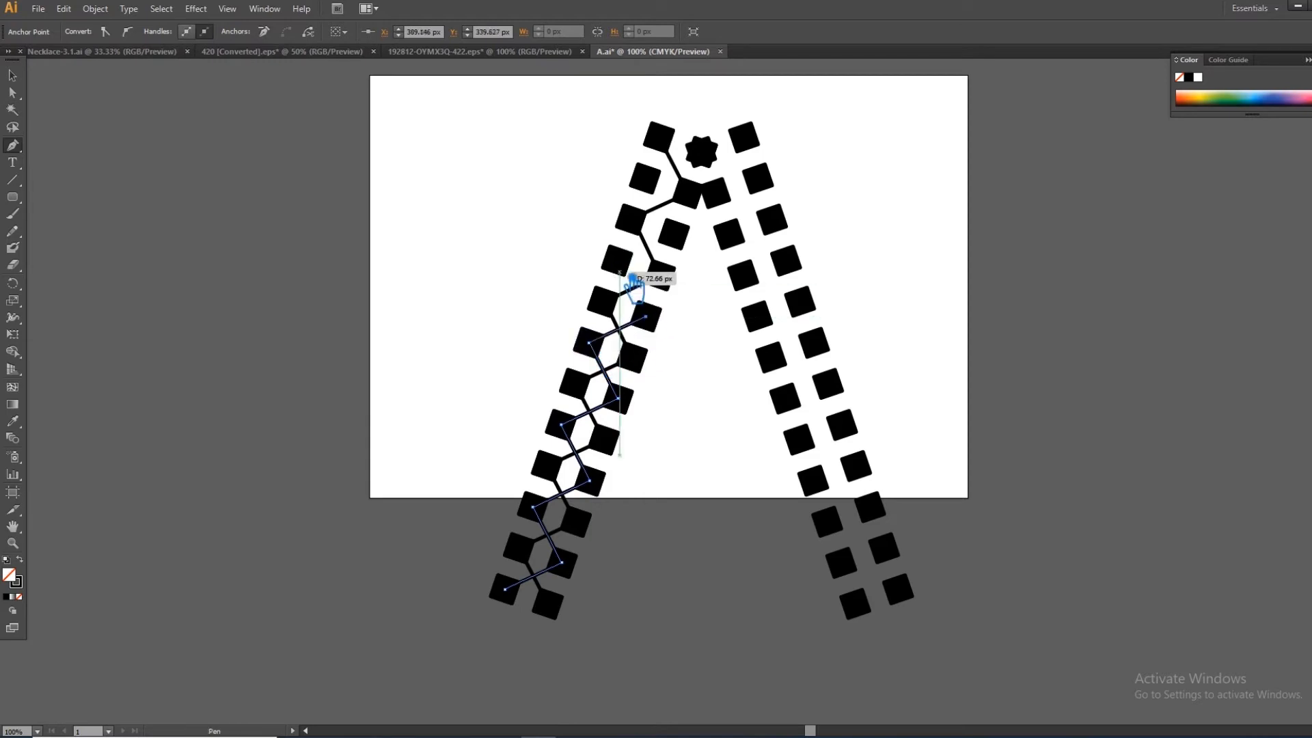
pyautogui.click(617, 260)
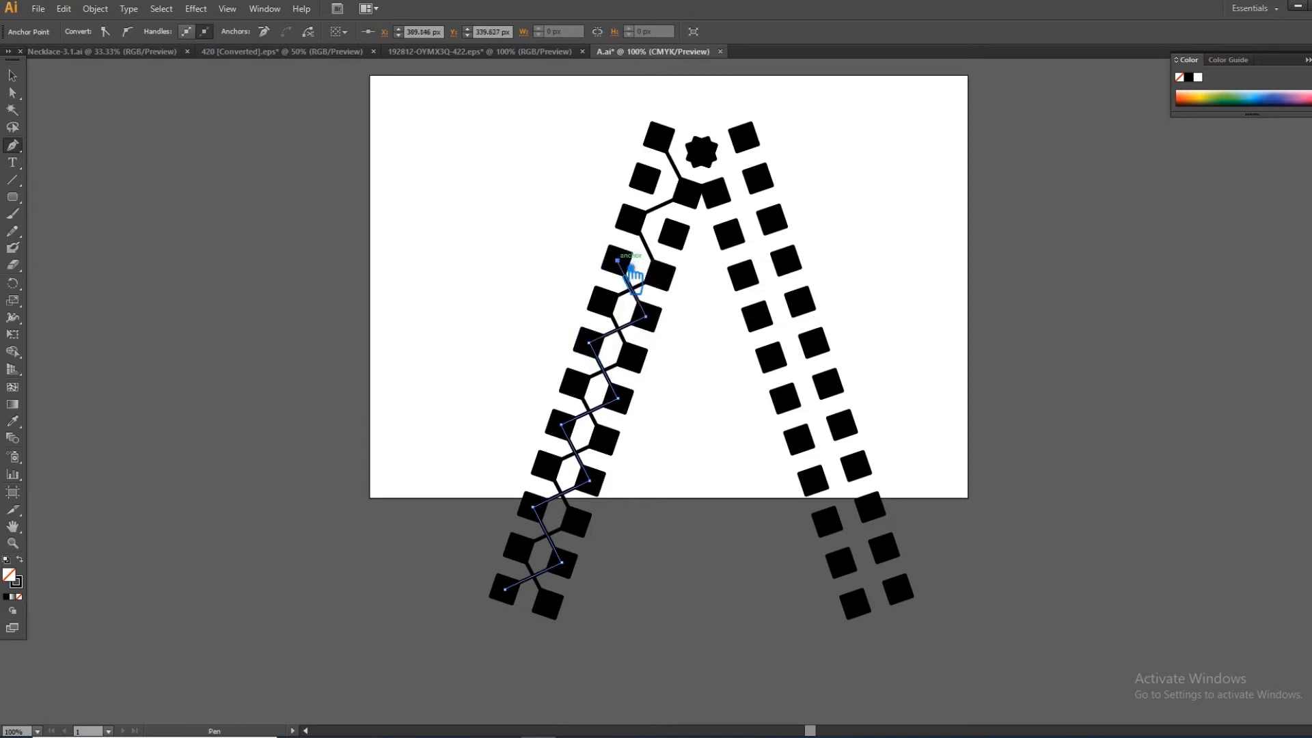
pyautogui.click(674, 233)
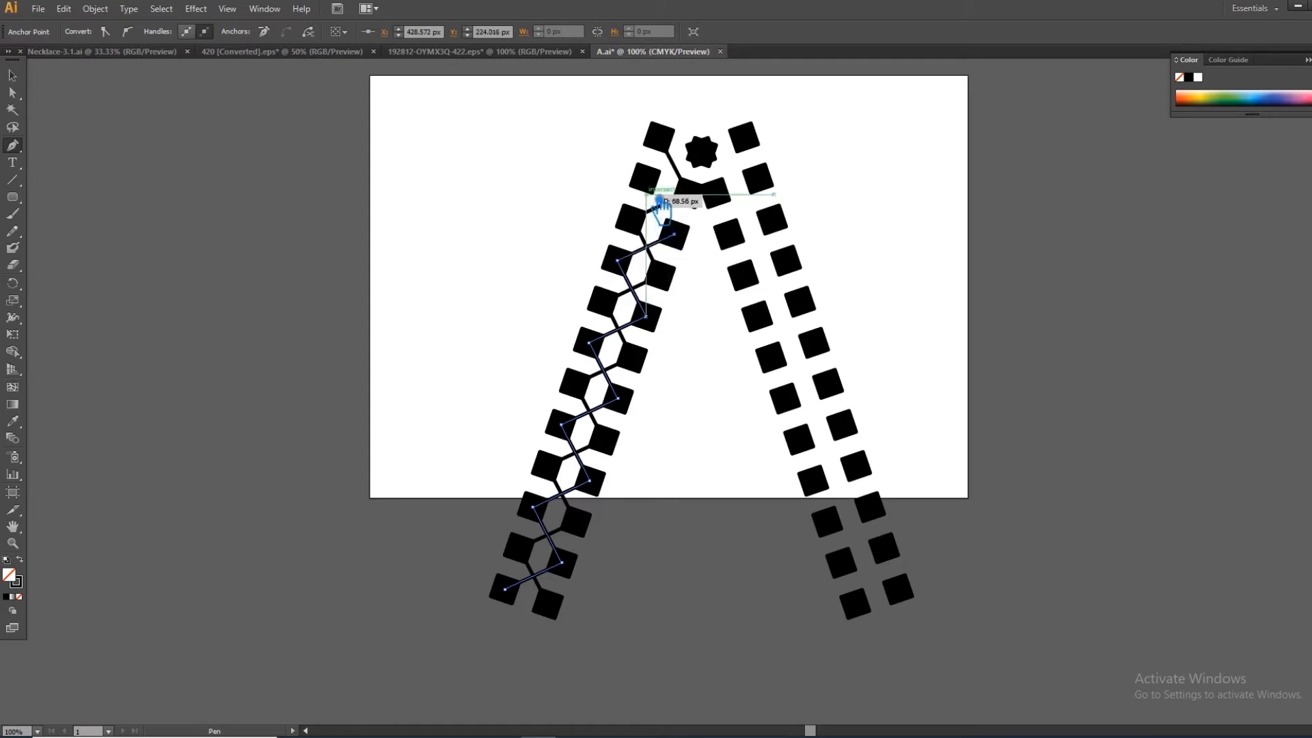
pyautogui.click(645, 179)
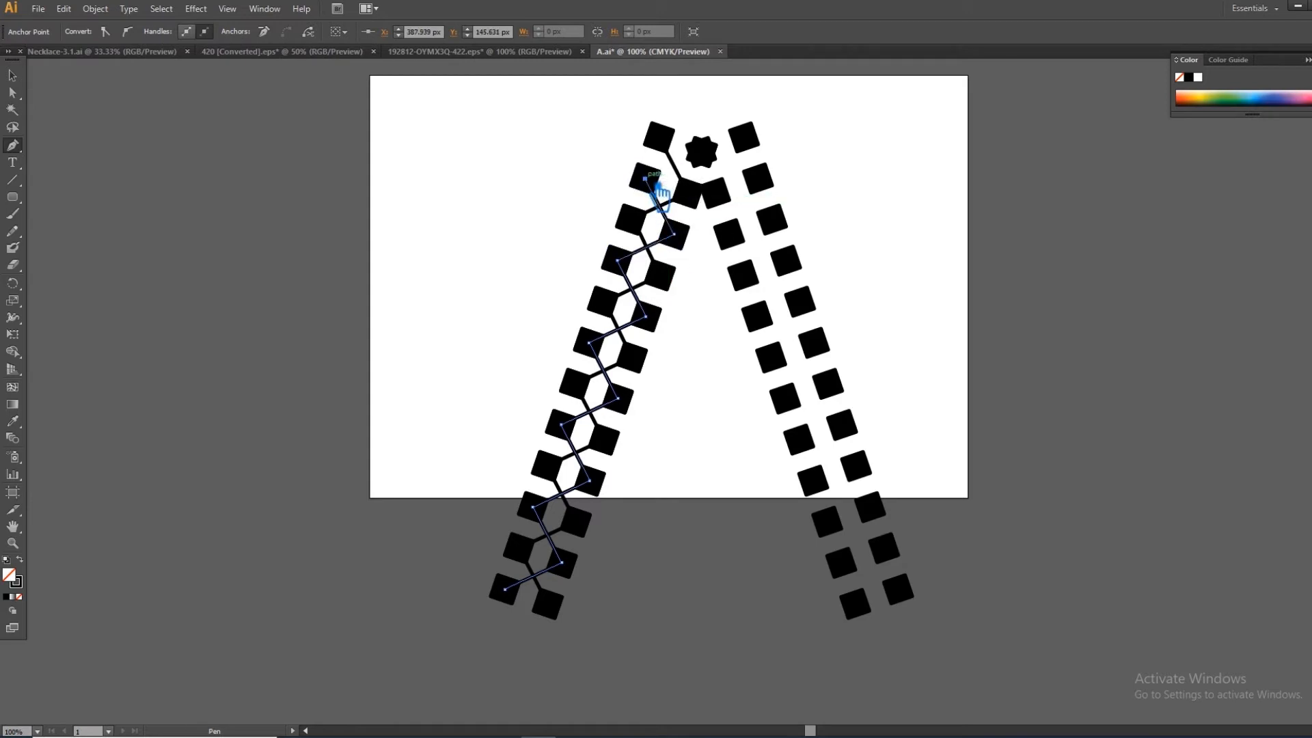
pyautogui.click(704, 151)
pyautogui.click(13, 75)
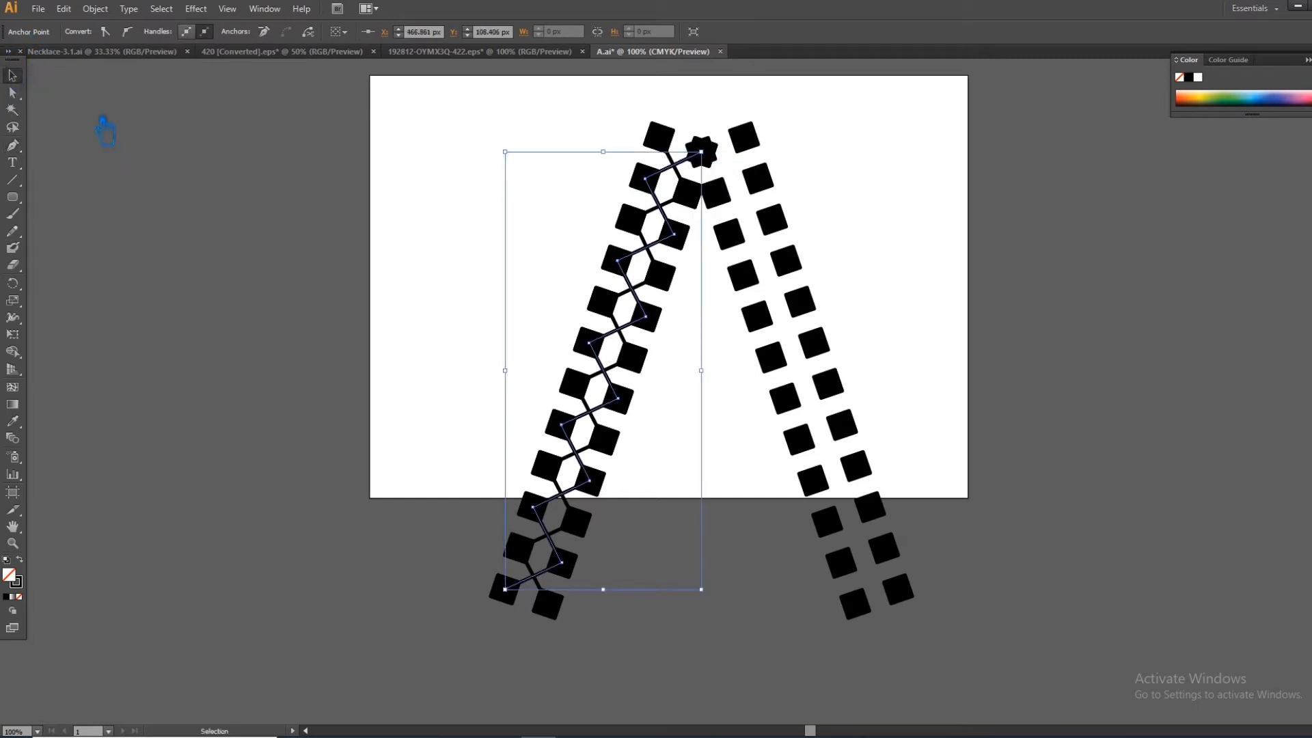
# - Delete the unlinked right leg, and group the left leg's squares together with both zigzag paths
pyautogui.click(835, 404)
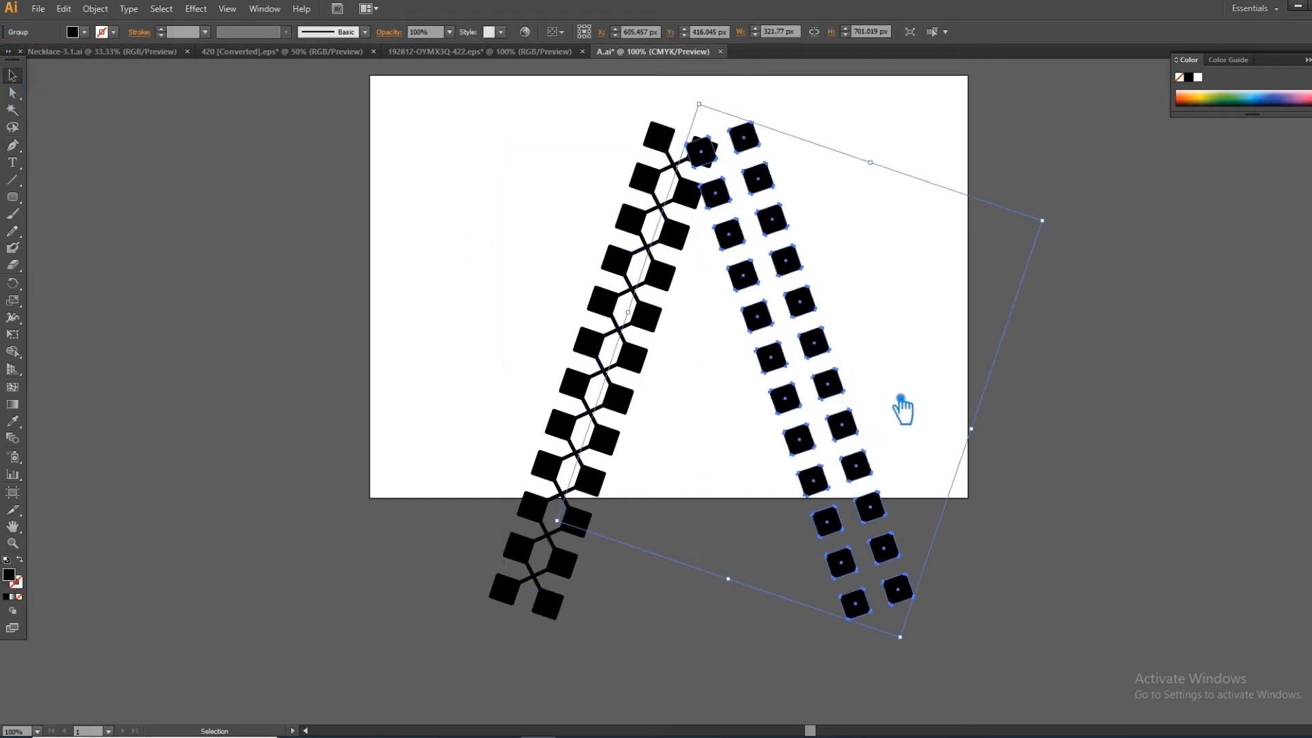
pyautogui.press('Delete')
pyautogui.moveTo(816, 611); pyautogui.dragTo(441, 136)
pyautogui.click(600, 235)
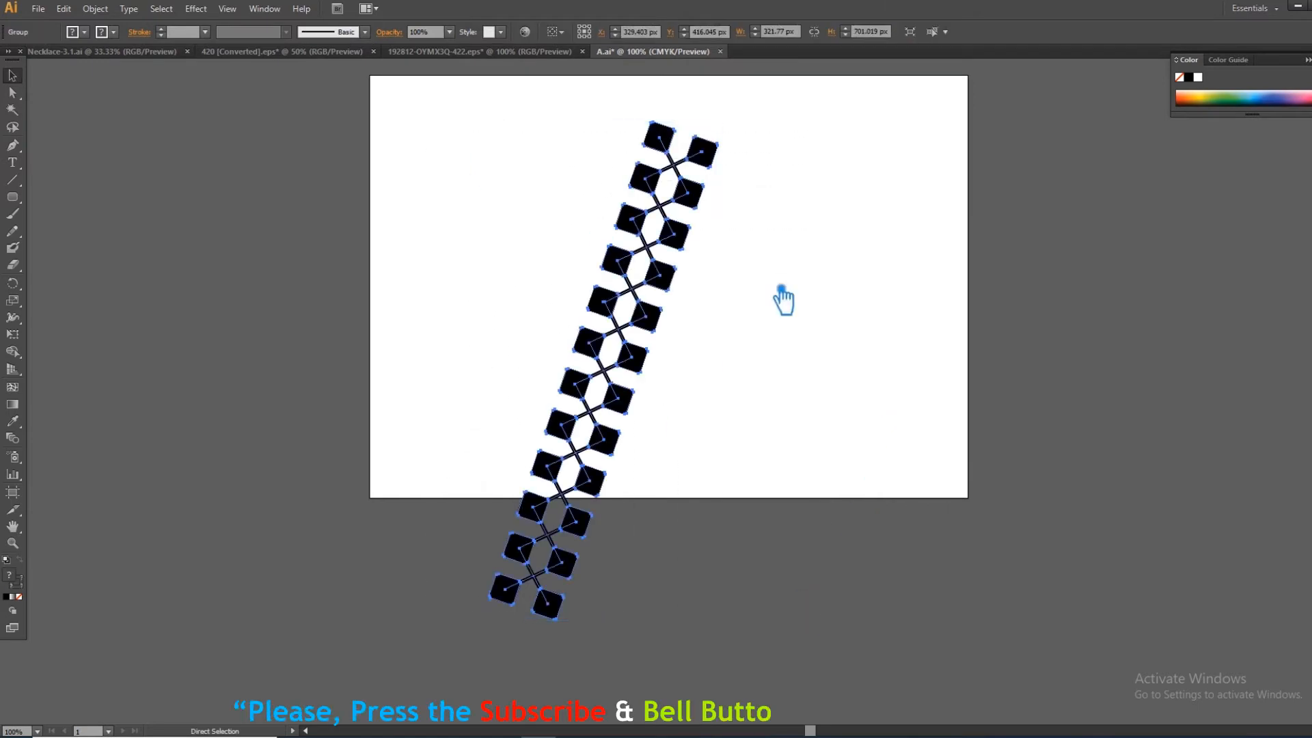
pyautogui.click(697, 258)
pyautogui.press('a')
pyautogui.press('v')
# - Create a mirrored copy of the grouped left leg with the Reflect transform
pyautogui.rightClick(694, 253)
pyautogui.moveTo(766, 360)
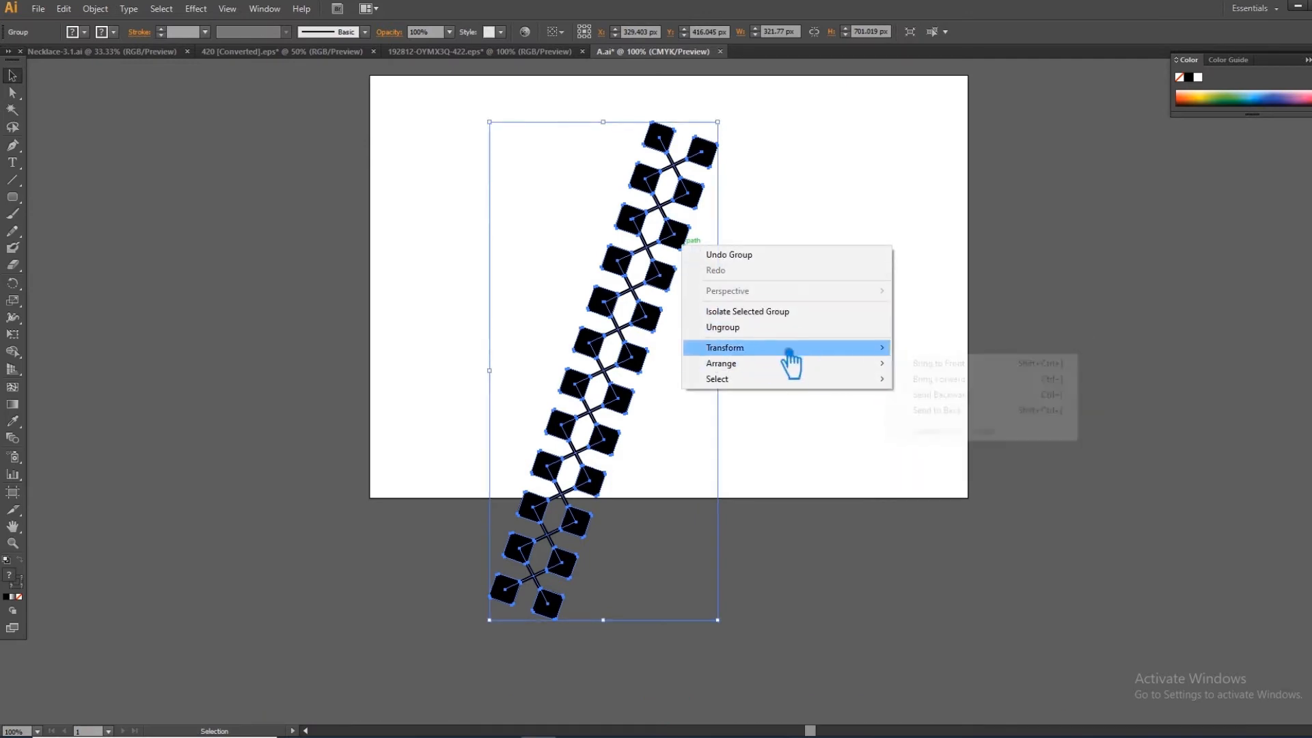
pyautogui.moveTo(862, 349)
pyautogui.click(967, 401)
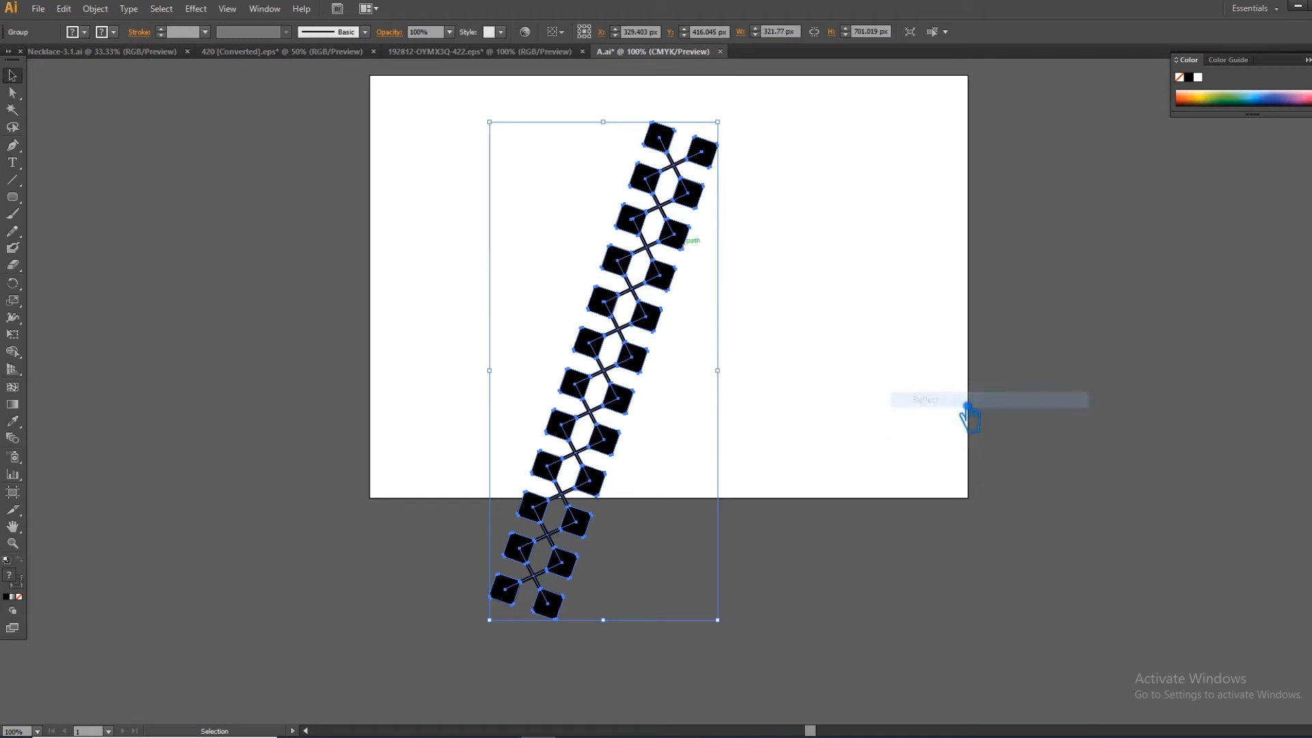
pyautogui.click(1122, 415)
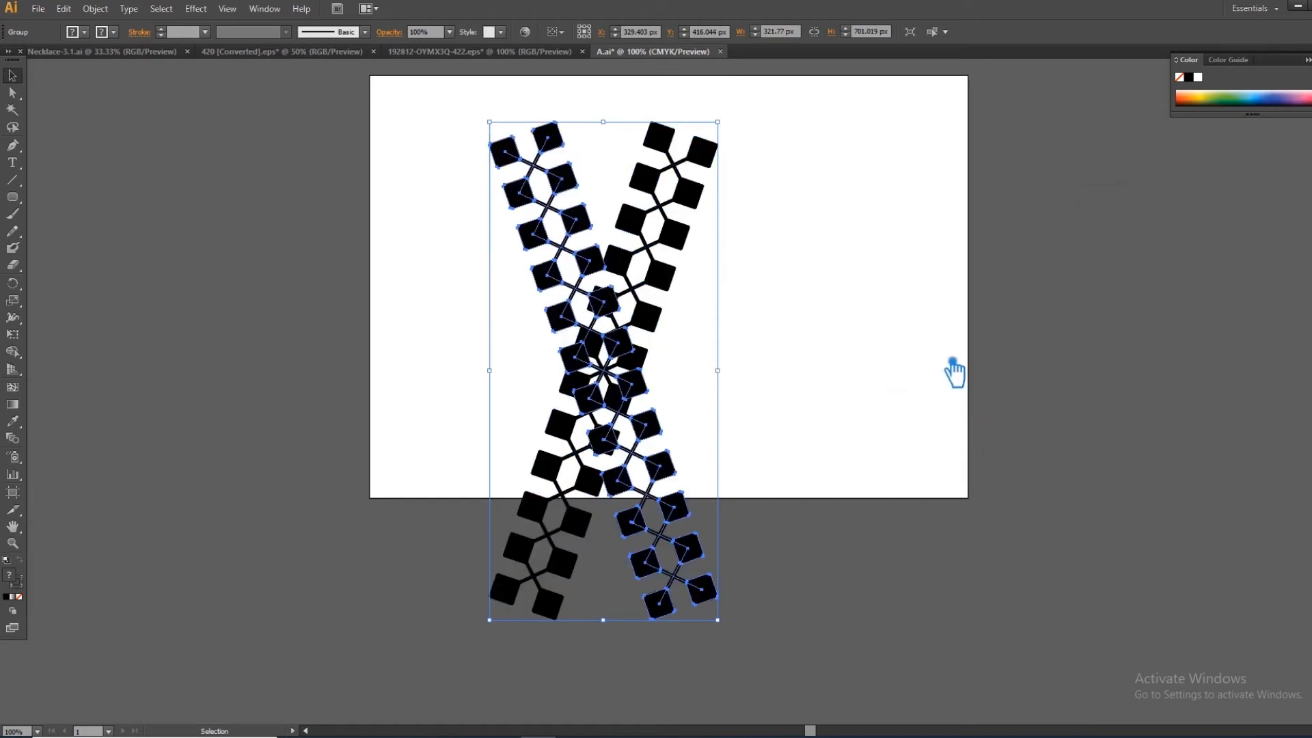
# - Move the mirrored leg horizontally to the right until the inner top squares of both legs overlap, and deselect it
pyautogui.click(755, 309)
pyautogui.moveTo(547, 280); pyautogui.dragTo(742, 290)
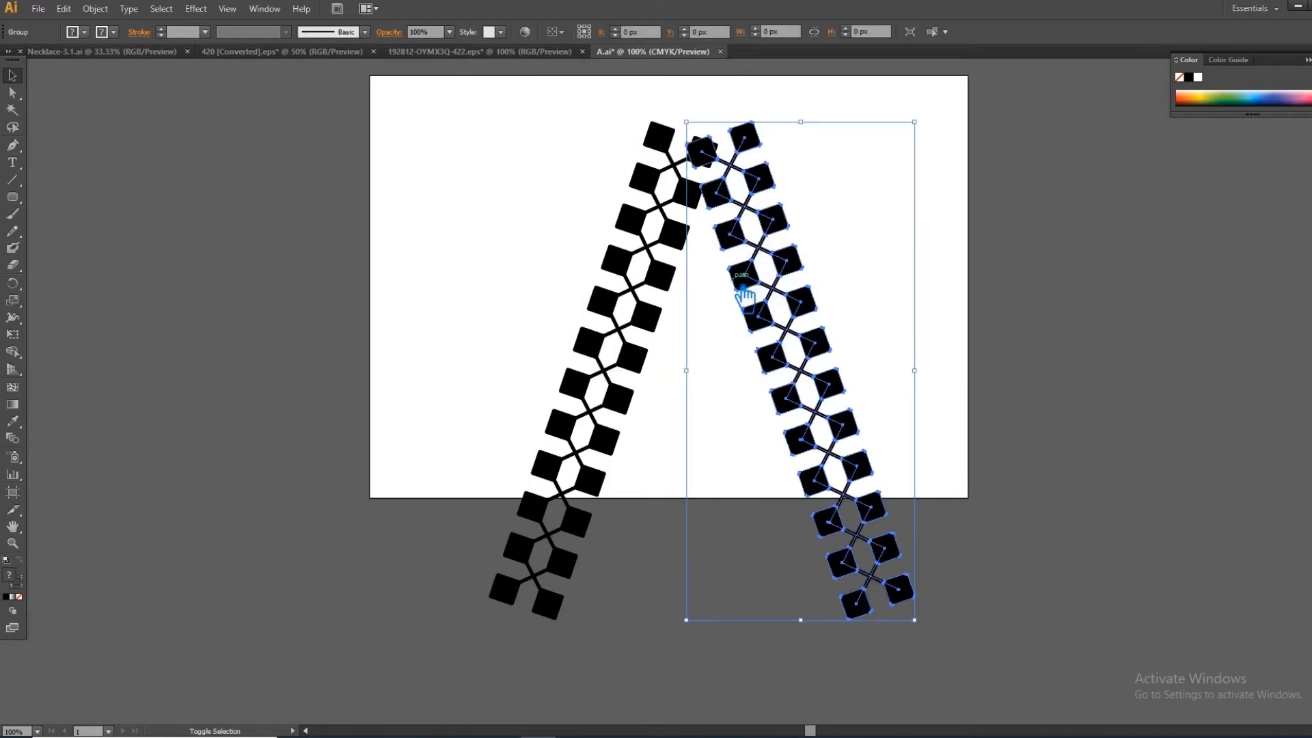
pyautogui.click(1080, 340)
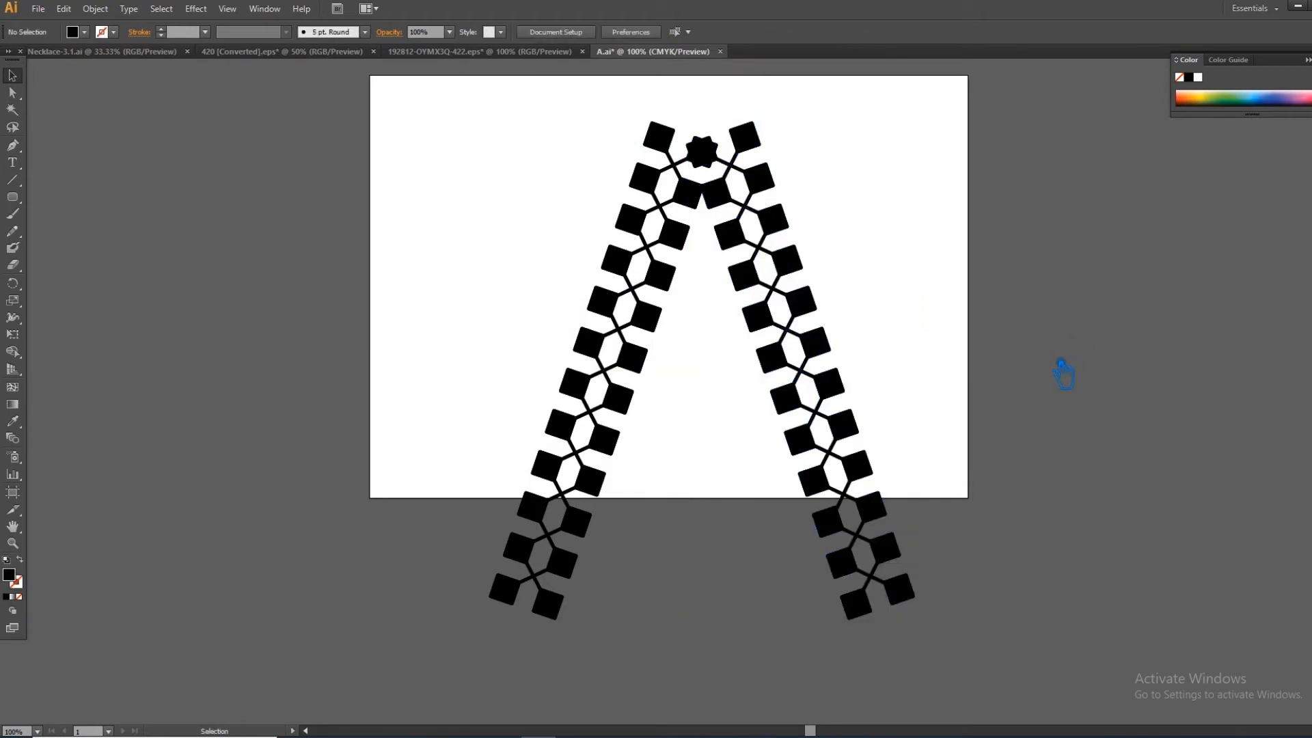
# - Draw a black rounded square beside the left leg's inner edge and enlarge it to about 37.9 px in width and height
pyautogui.moveTo(682, 333); pyautogui.dragTo(692, 340)
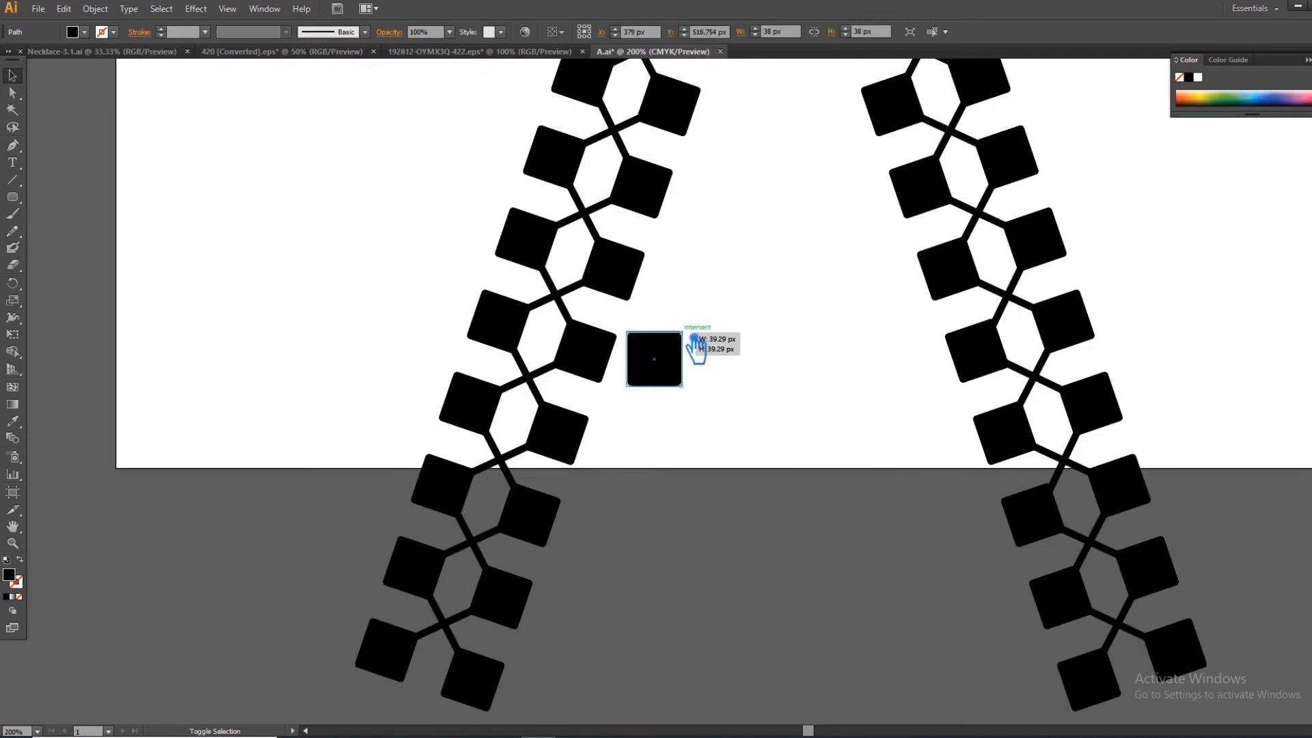
pyautogui.click(722, 360)
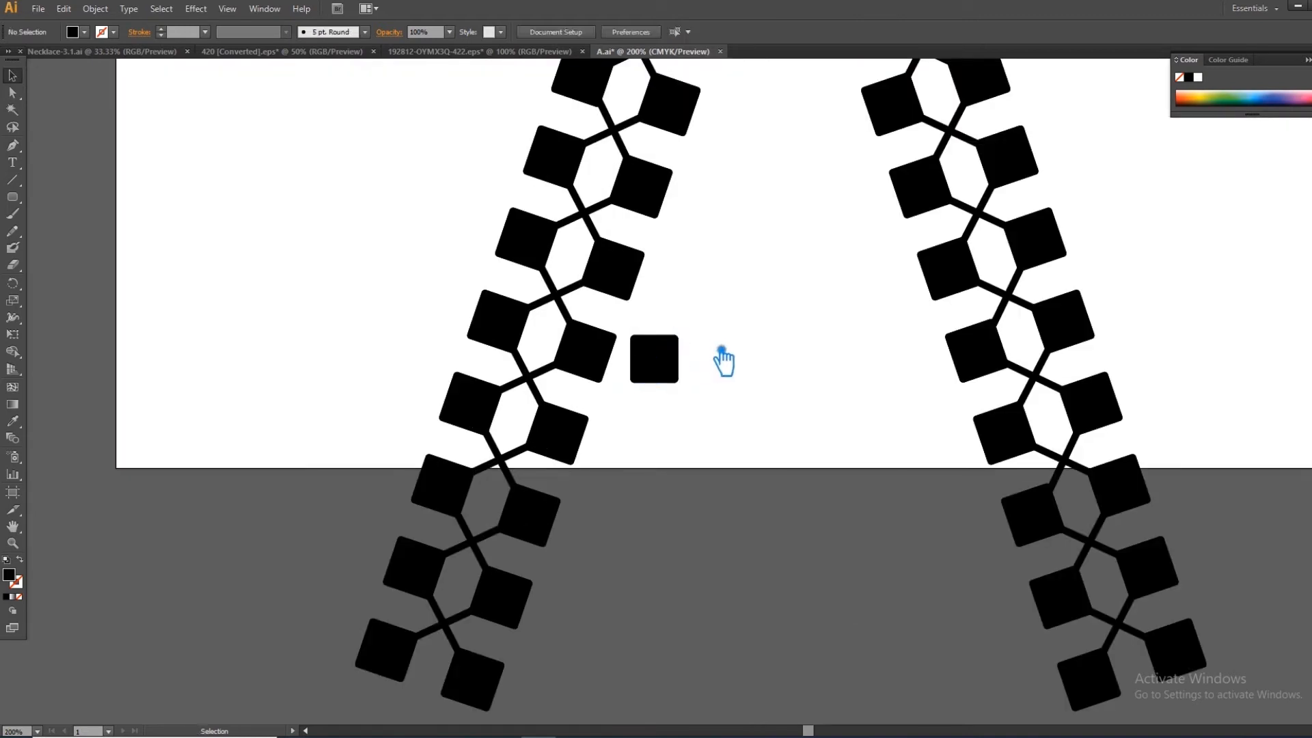
pyautogui.hotkey('ctrl', '=')
pyautogui.click(683, 342)
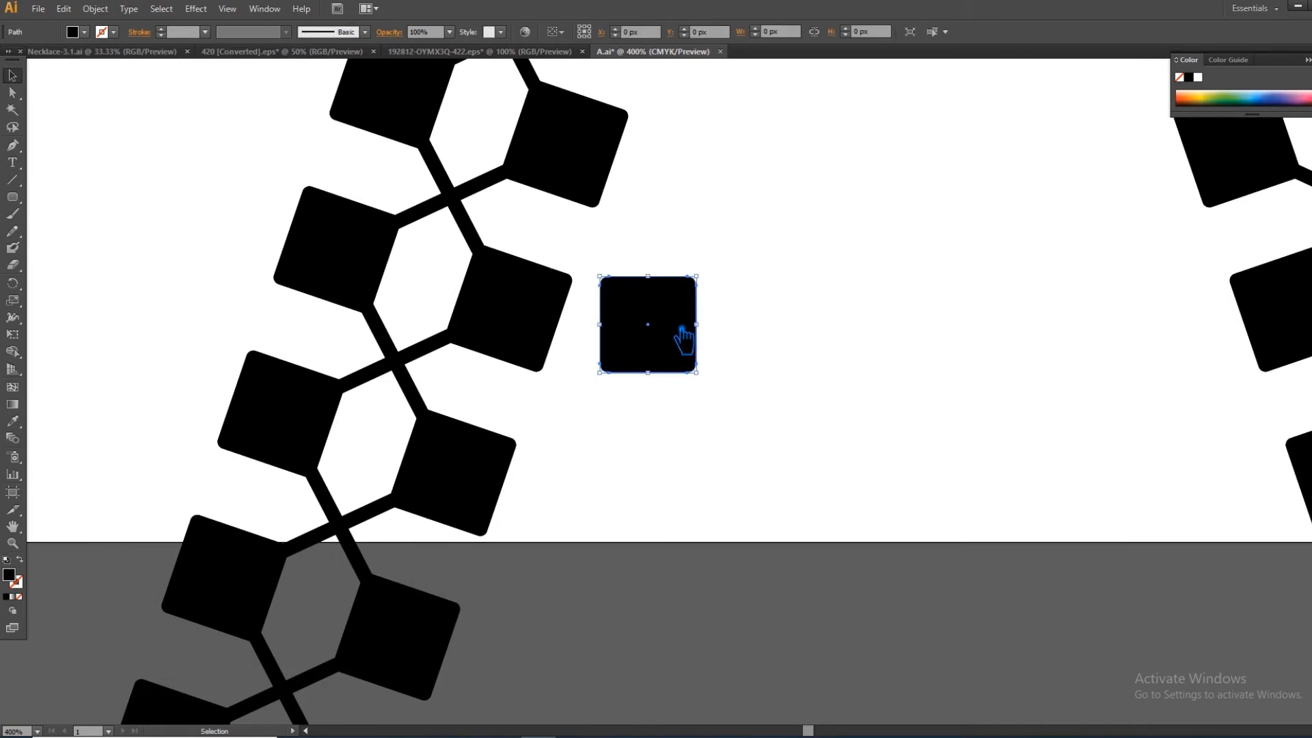
pyautogui.moveTo(709, 285)
pyautogui.mouseDown()
pyautogui.moveTo(715, 270)
pyautogui.moveTo(719, 280)
pyautogui.mouseUp()
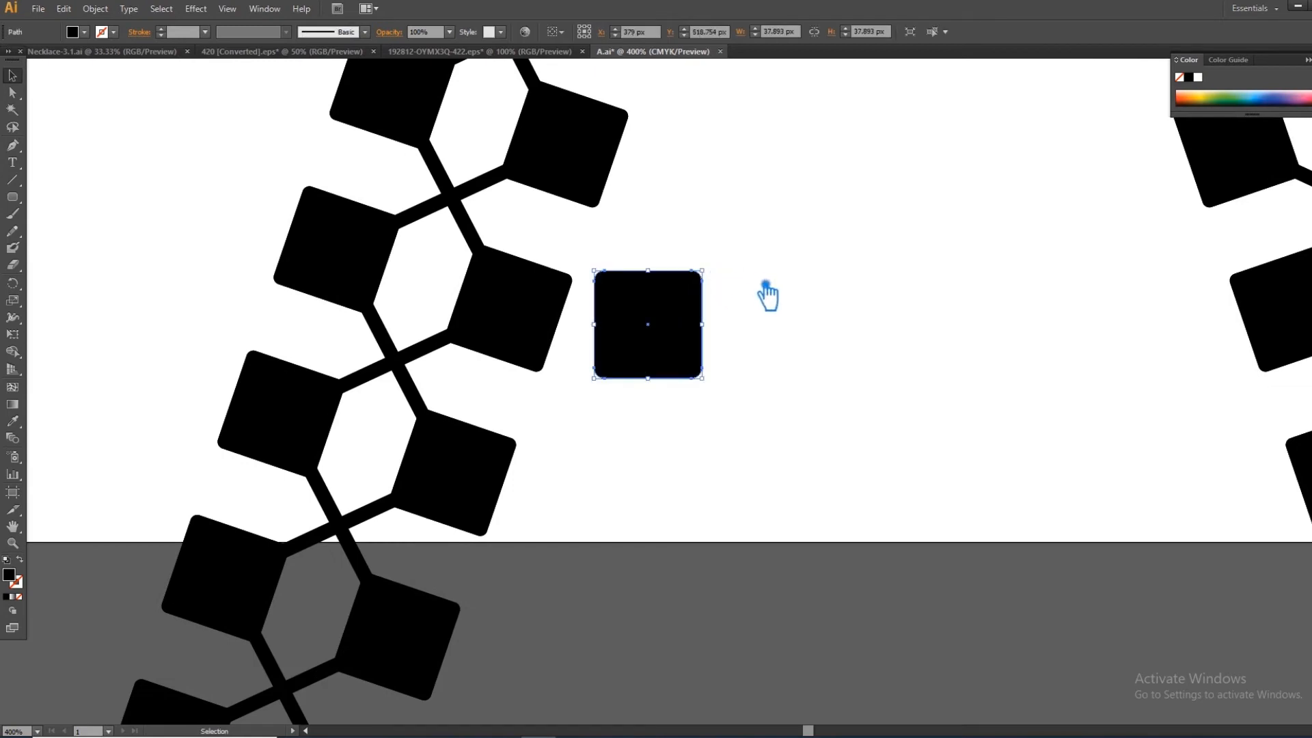
pyautogui.click(767, 294)
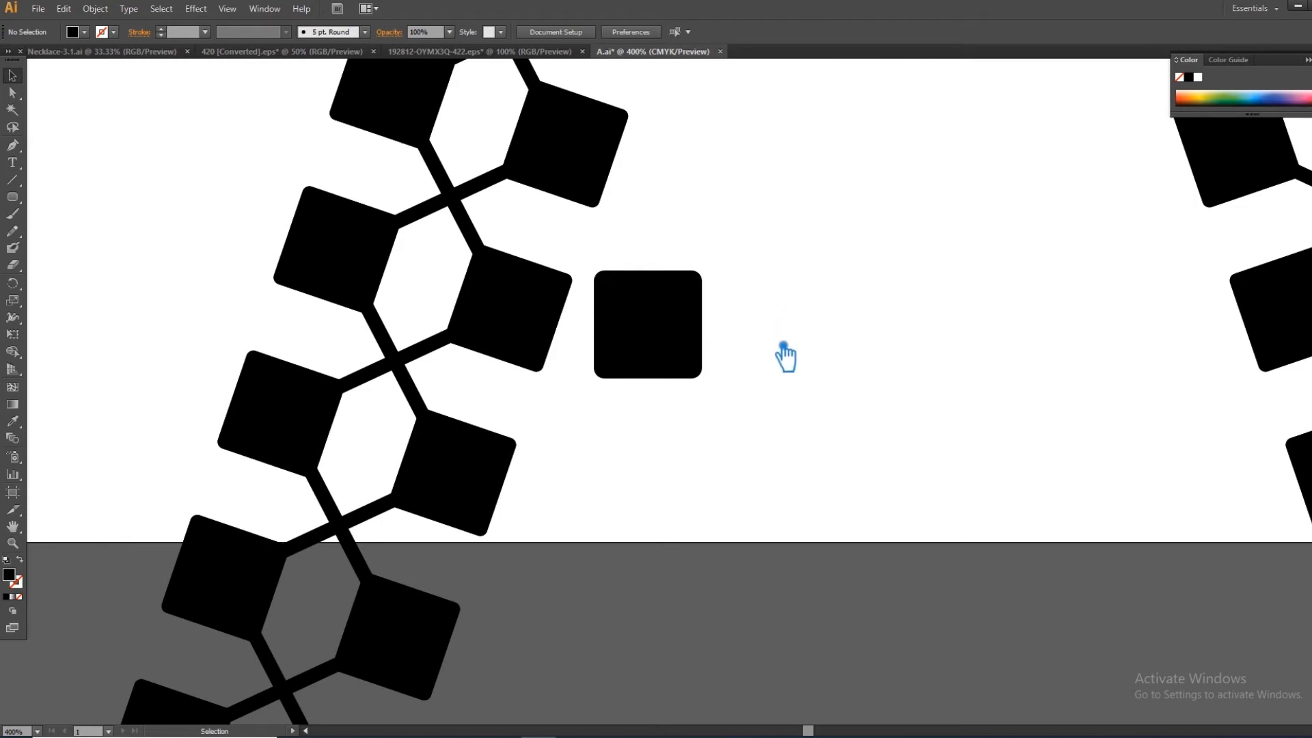
# - Copy the square about 65.5 px to the right and repeat the copy twice to form a row of four squares
pyautogui.moveTo(662, 332); pyautogui.dragTo(848, 331)
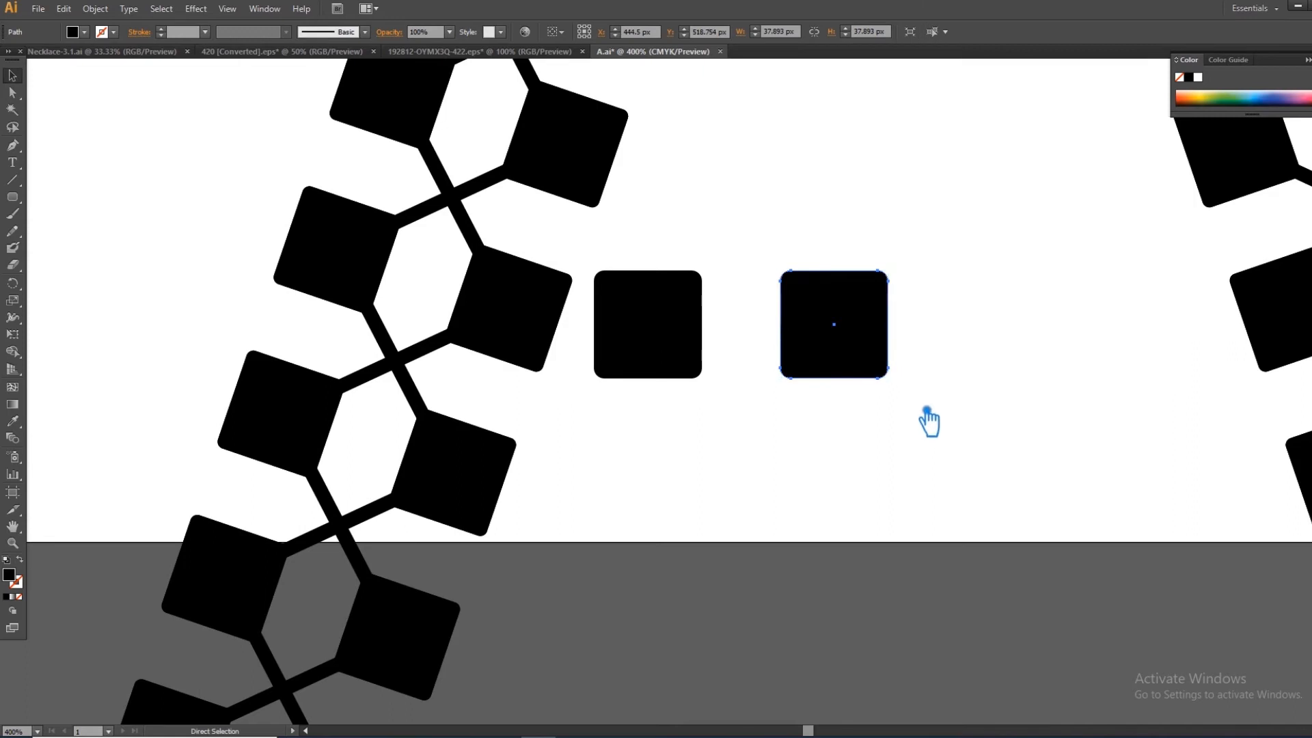
pyautogui.hotkey('ctrl', 'd')
pyautogui.hotkey('ctrl', 'd')
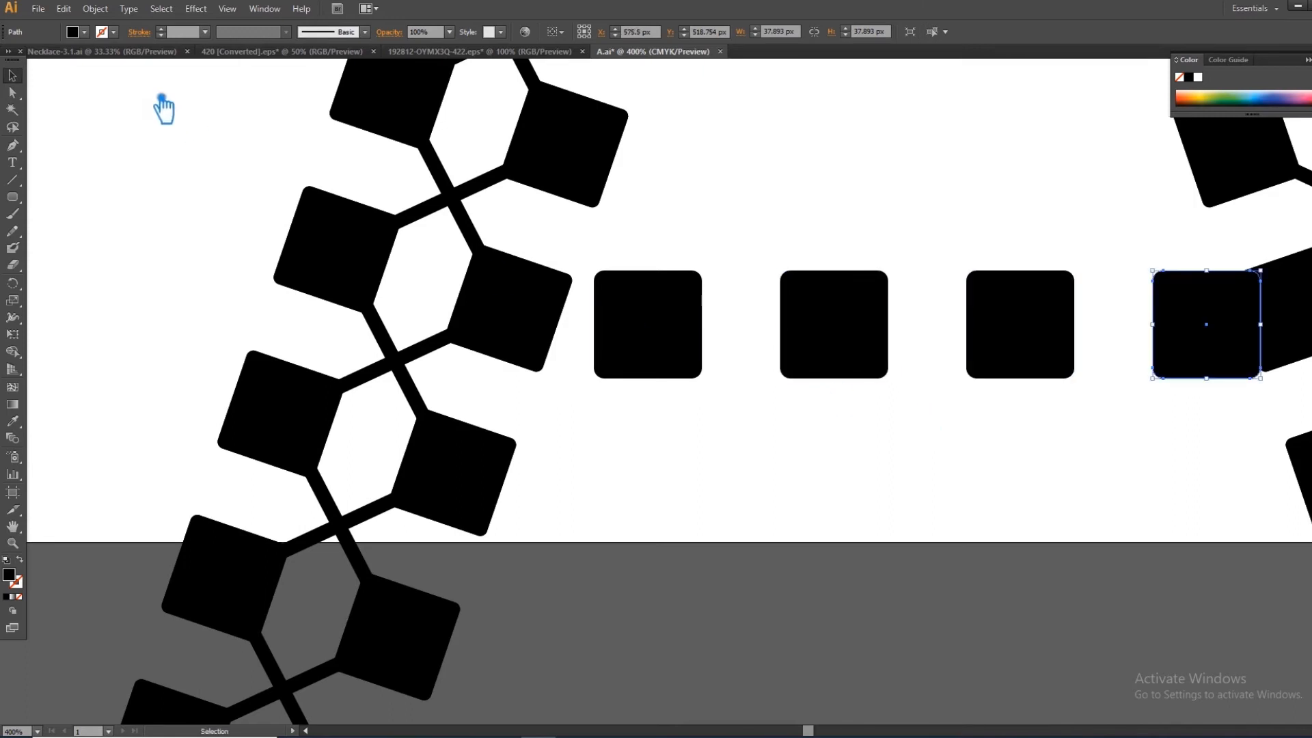
# - Group the row of four squares and nudge it about 9 px left and 3 px down so its ends touch both legs
pyautogui.click(1221, 477)
pyautogui.moveTo(1193, 434); pyautogui.dragTo(670, 245)
pyautogui.hotkey('ctrl', 'g')
pyautogui.press('v')
pyautogui.press('Left')
pyautogui.press('Left')
pyautogui.press('Left')
pyautogui.press('Left')
pyautogui.press('Left')
pyautogui.press('Left')
pyautogui.press('Left')
pyautogui.press('Left')
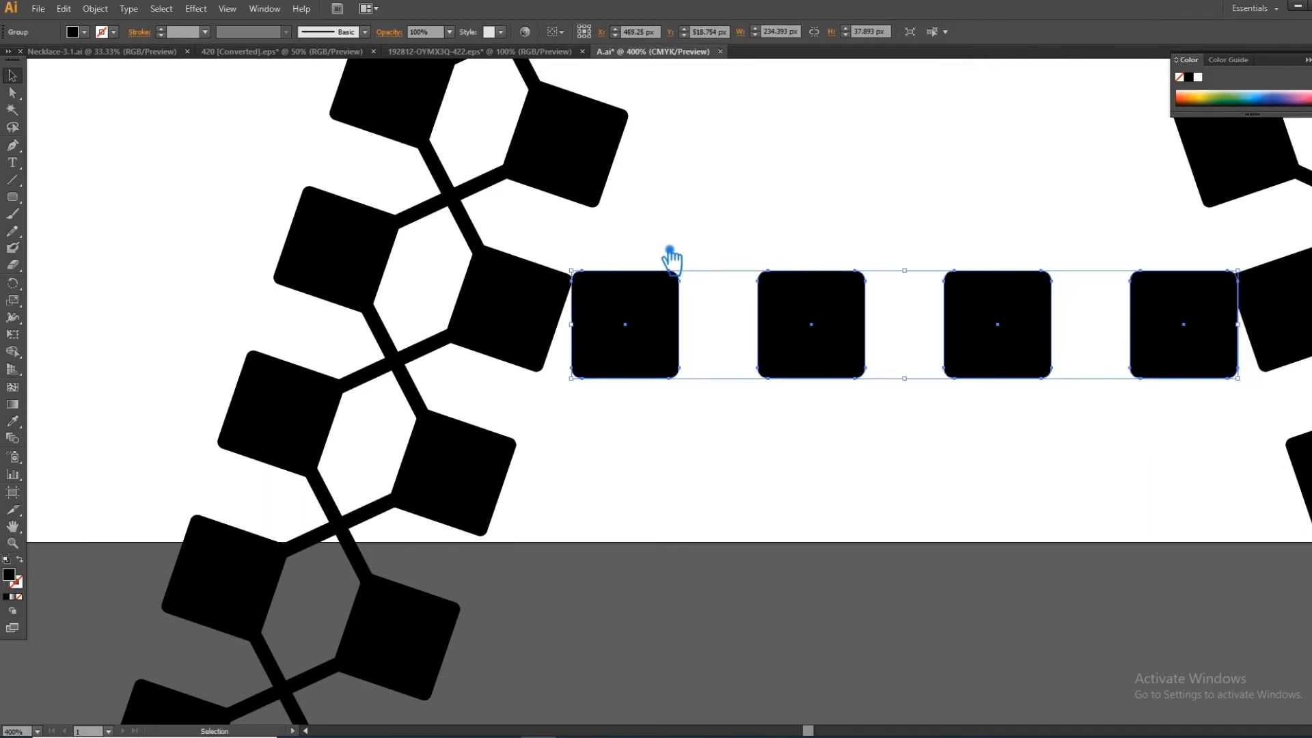
pyautogui.press('Down')
pyautogui.press('Down')
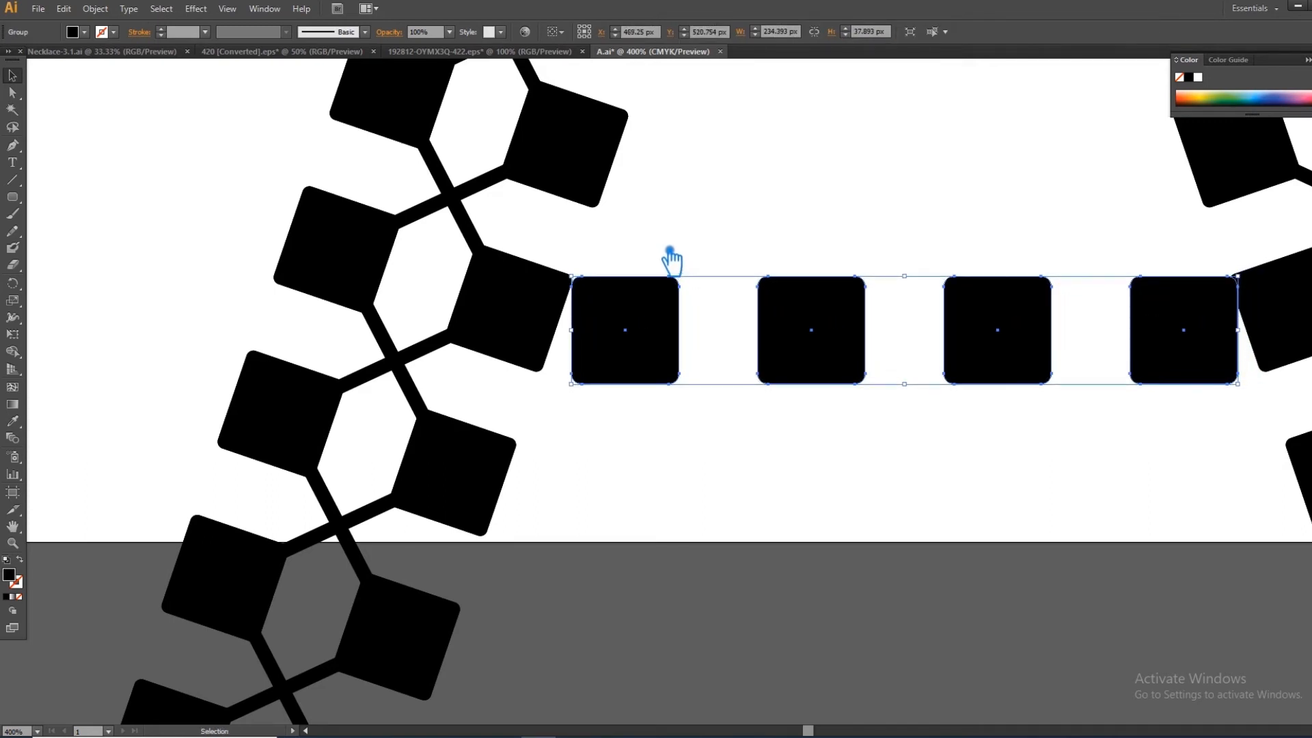
pyautogui.press('Left')
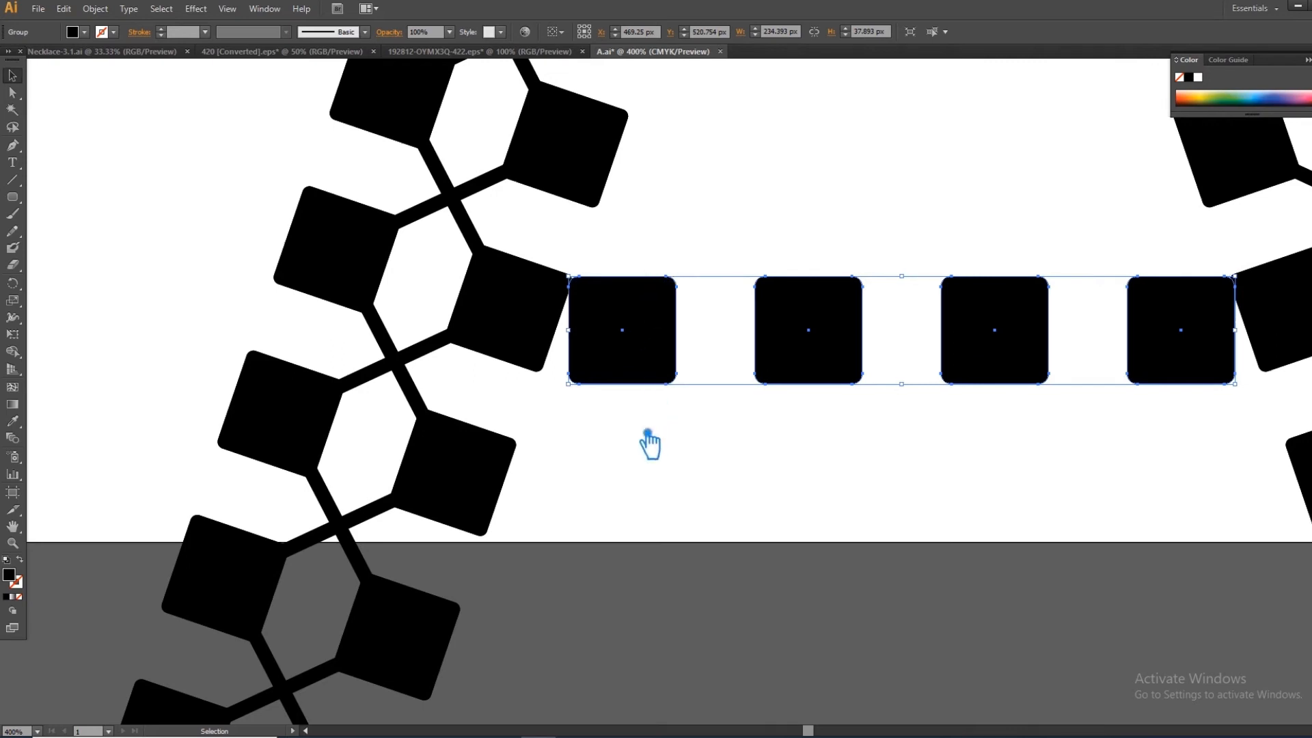
pyautogui.press('Down')
pyautogui.click(845, 487)
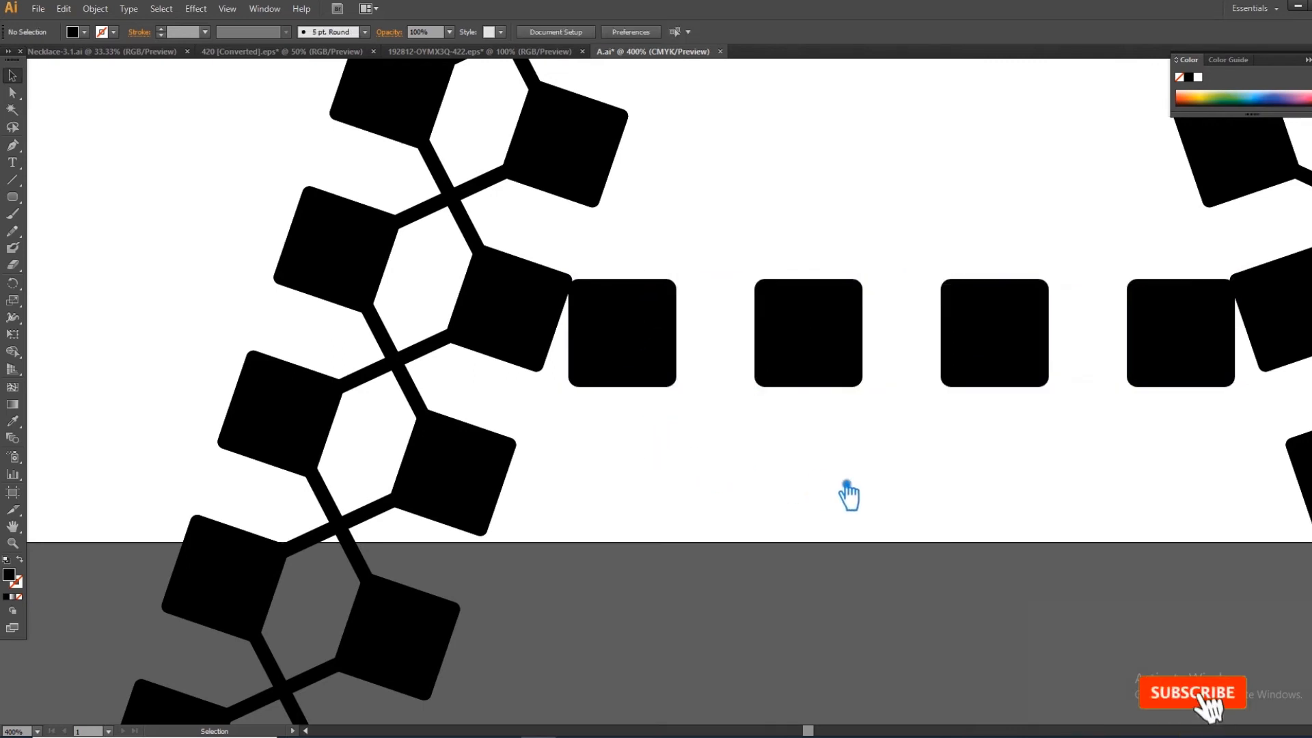
# - Duplicate the row of four squares about 64 px below the original row
pyautogui.hotkey('ctrl', '-')
pyautogui.hotkey('ctrl', '-')
pyautogui.hotkey('ctrl', '-')
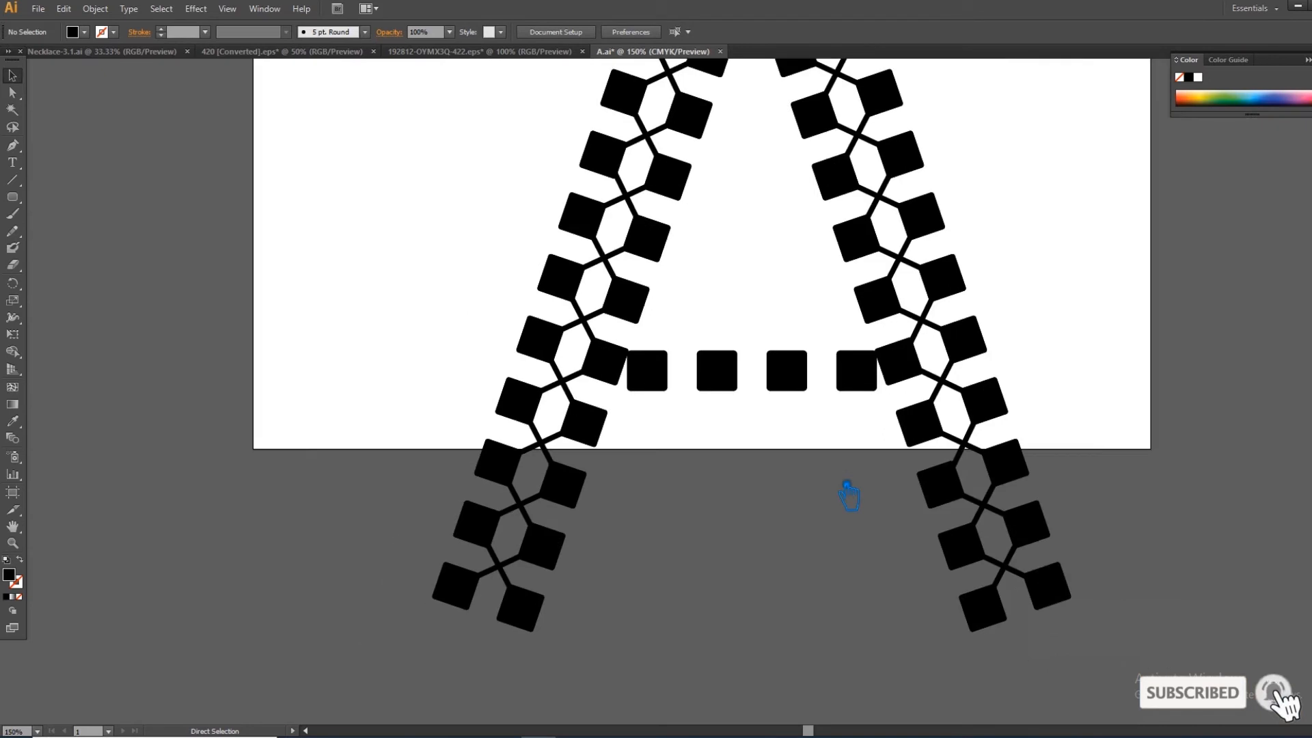
pyautogui.click(810, 381)
pyautogui.moveTo(808, 379); pyautogui.dragTo(800, 444)
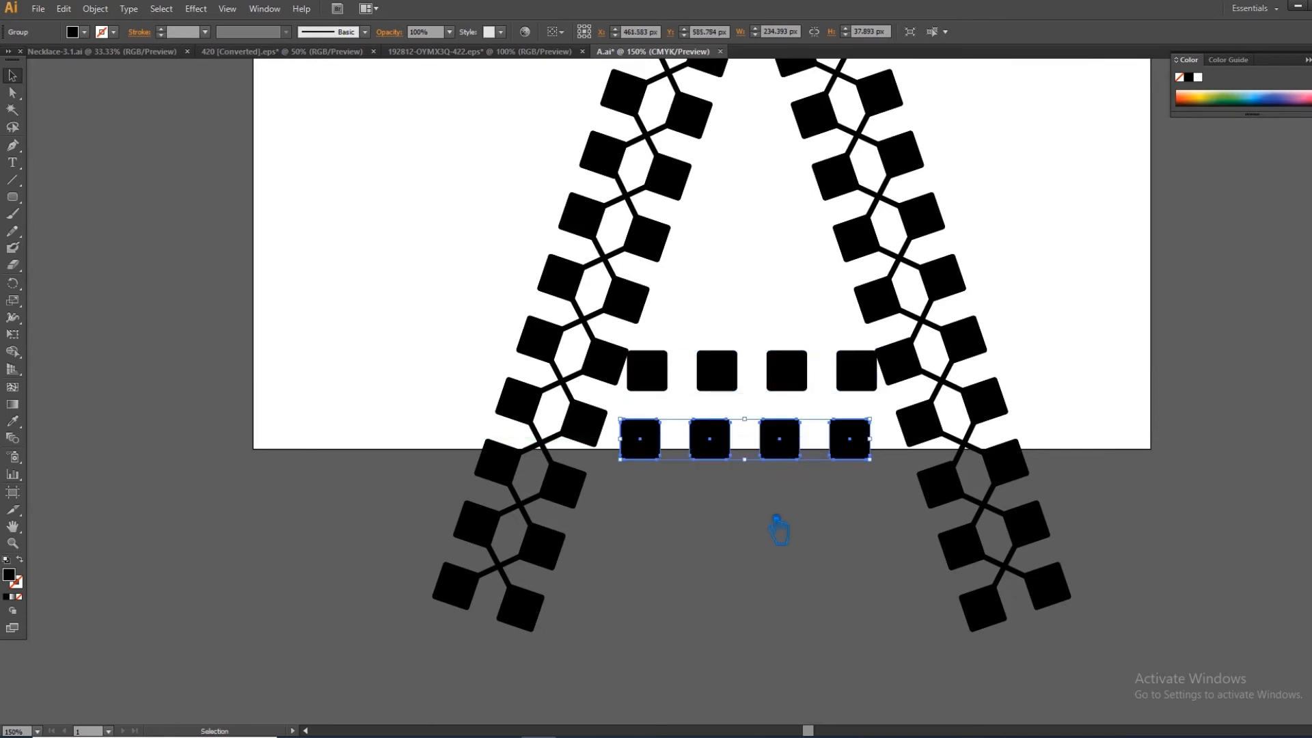
# - Select both rows of squares, align their horizontal centers to the upper row's position, and deselect them
pyautogui.click(771, 540)
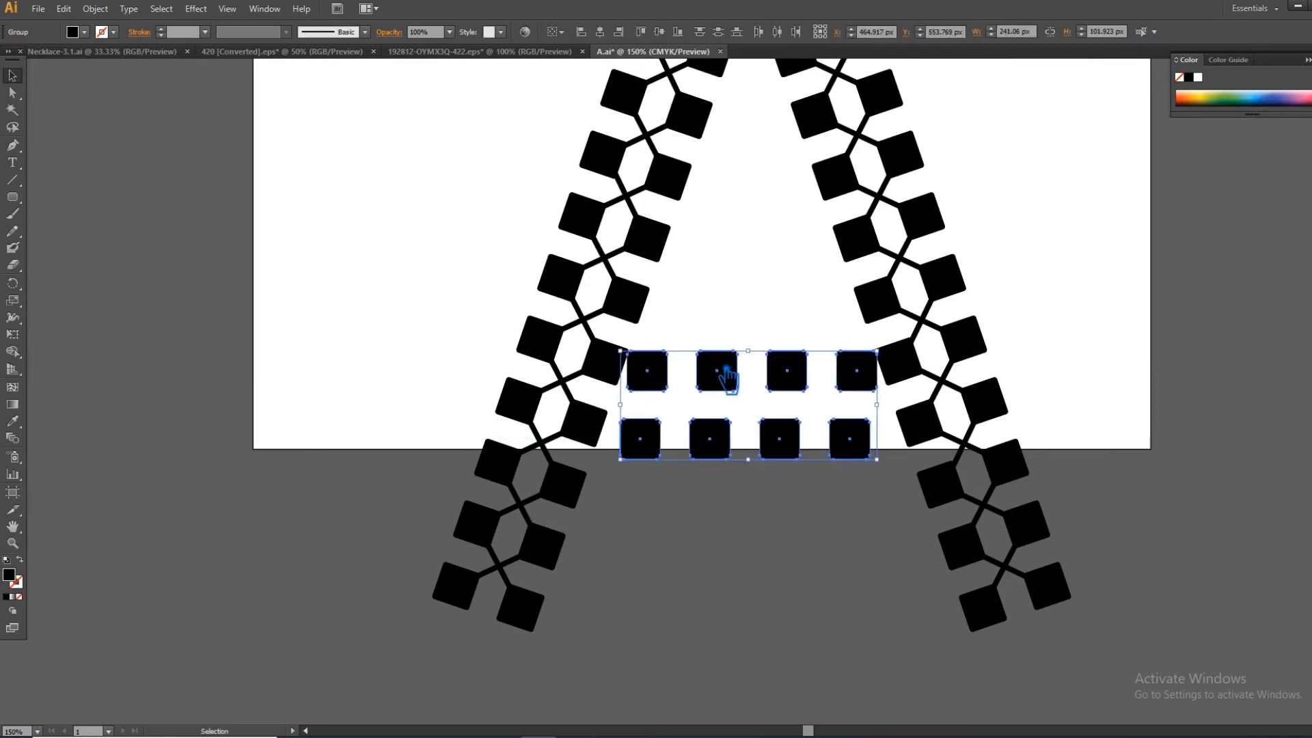
pyautogui.click(619, 41)
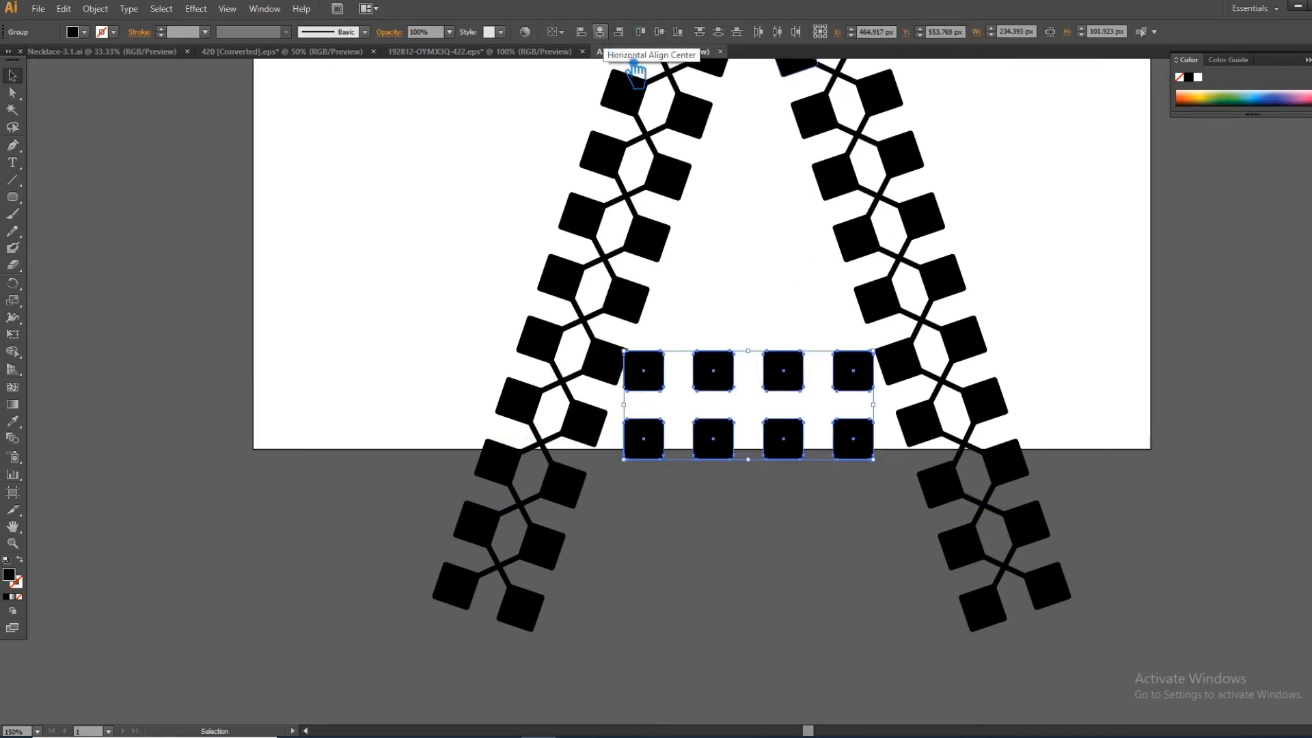
pyautogui.click(854, 657)
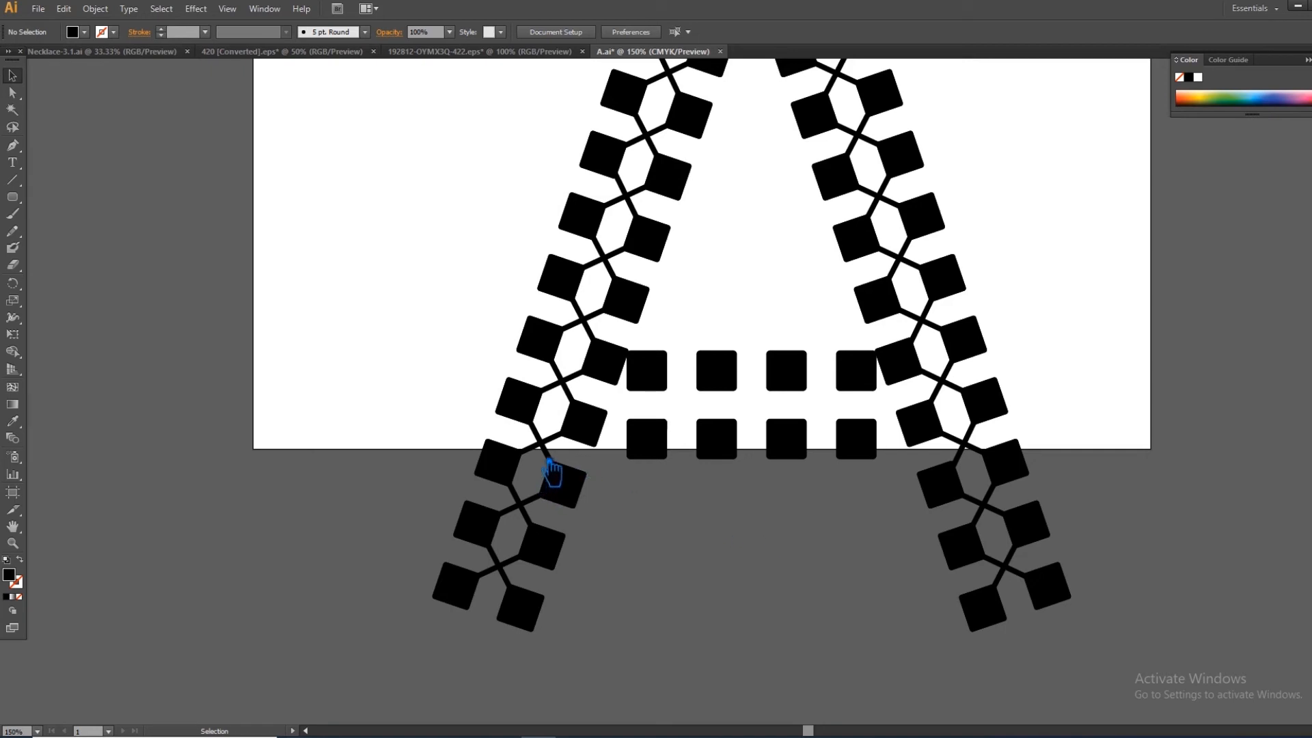
# - Draw a zigzag line with black stroke and no fill through alternating crossbar square centers, joining the left leg to the right leg
pyautogui.click(14, 145)
pyautogui.click(606, 364)
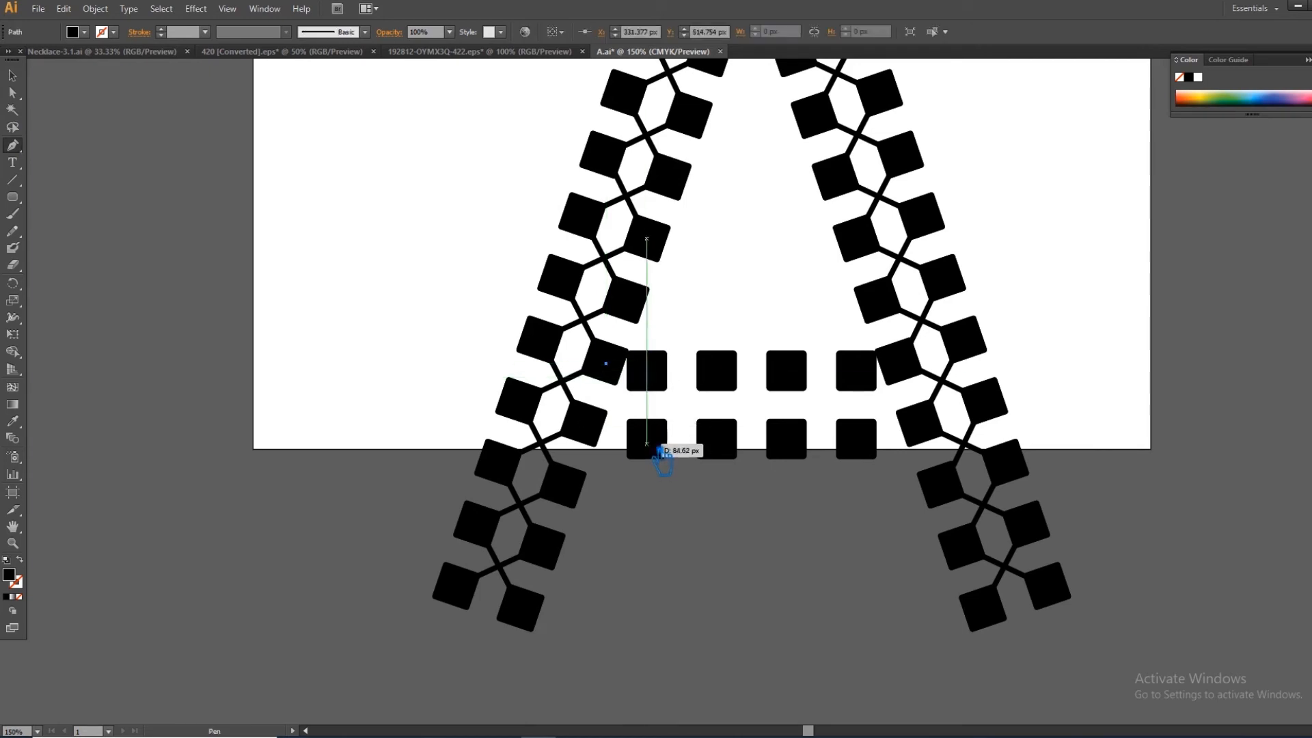
pyautogui.click(646, 438)
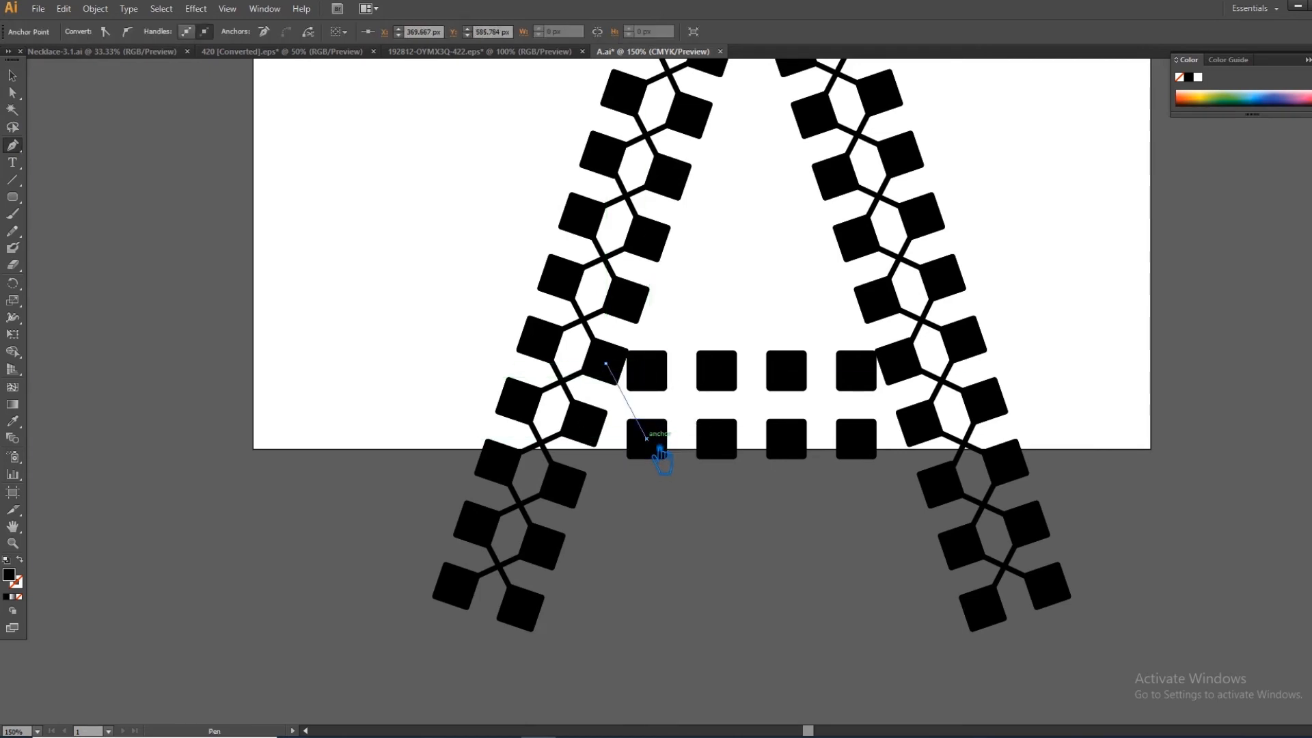
pyautogui.click(717, 370)
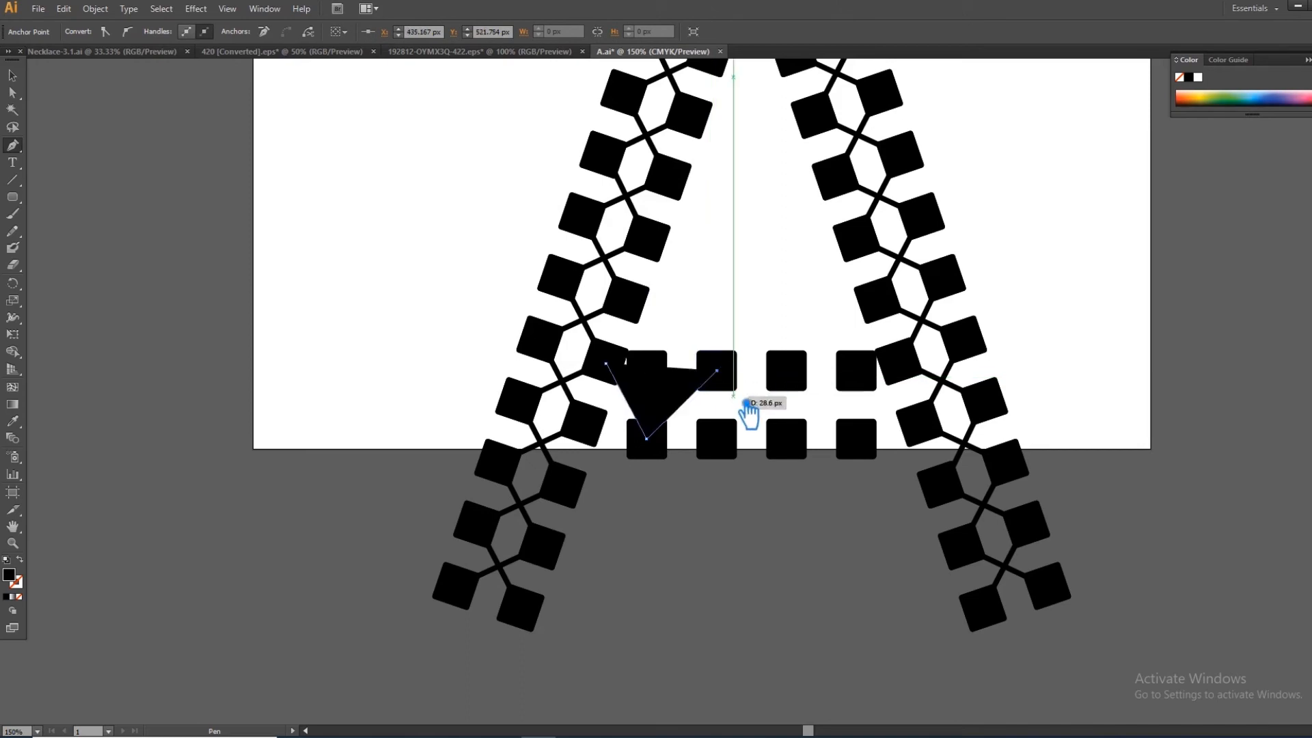
pyautogui.hotkey('shift', 'x')
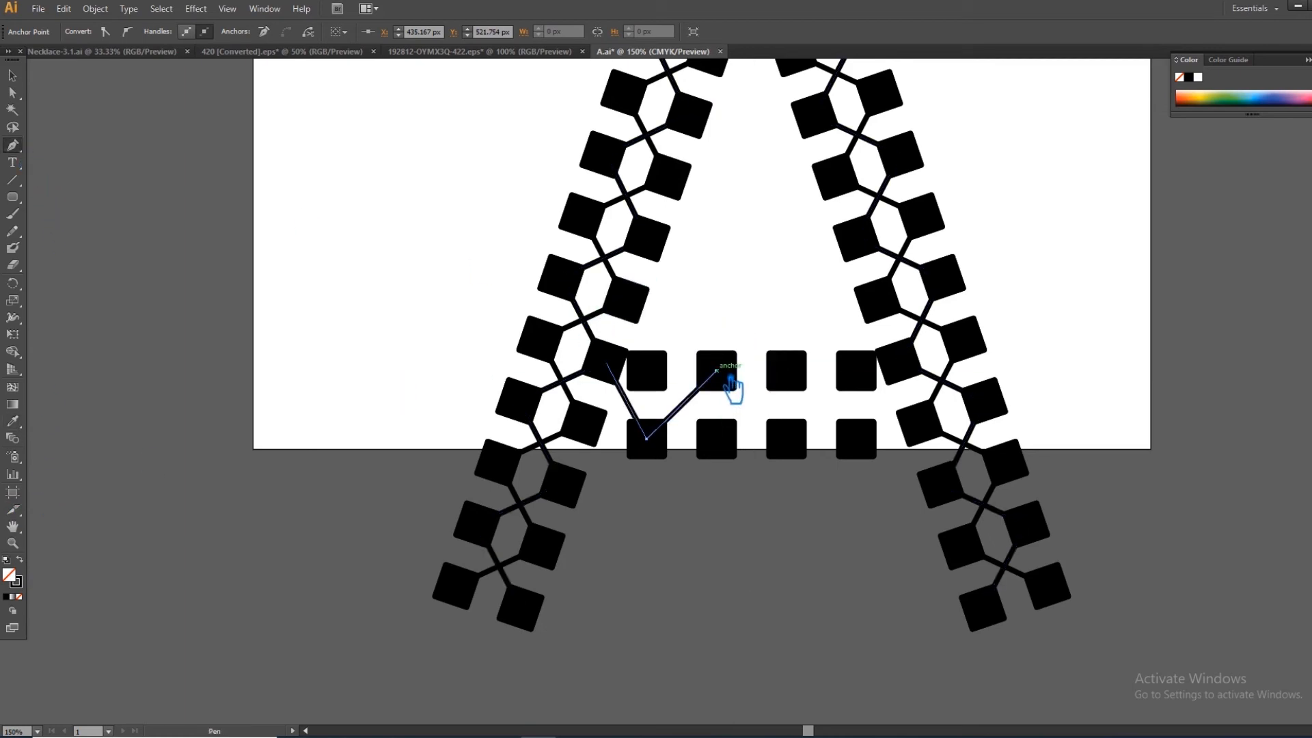
pyautogui.click(786, 438)
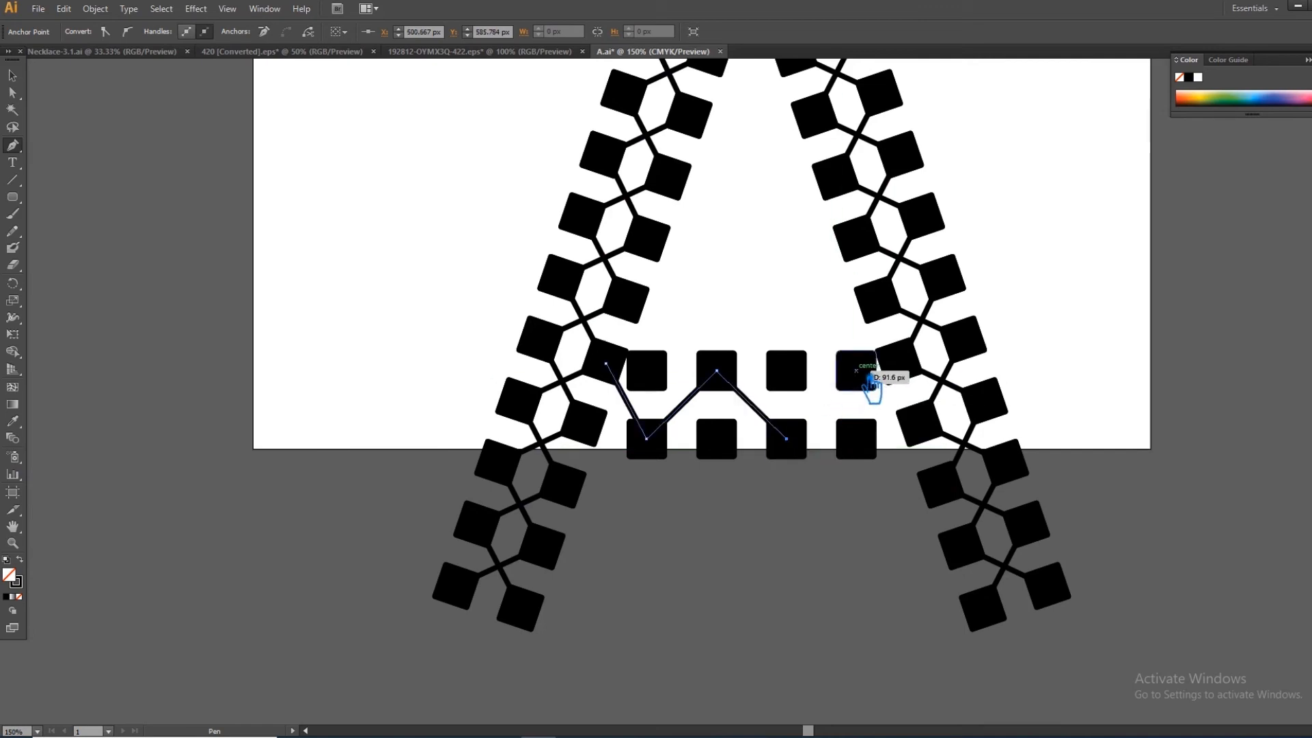
pyautogui.click(856, 370)
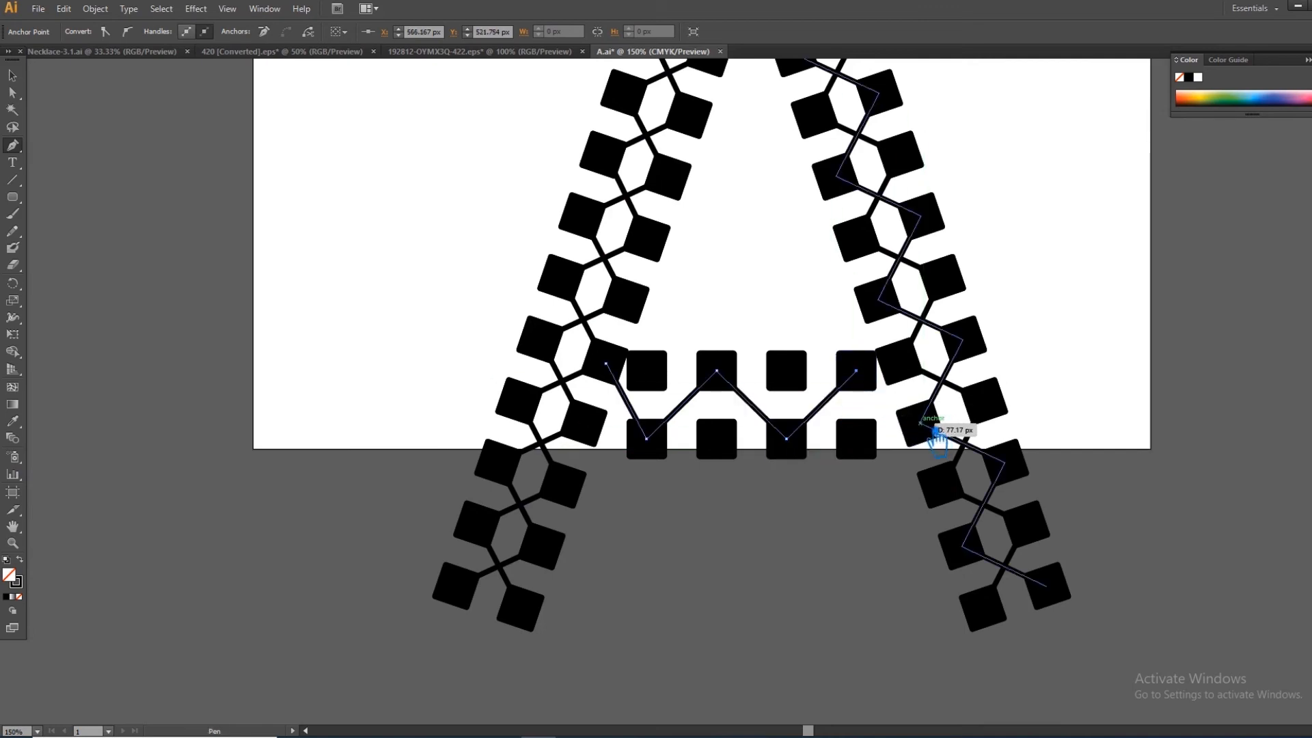
pyautogui.click(920, 423)
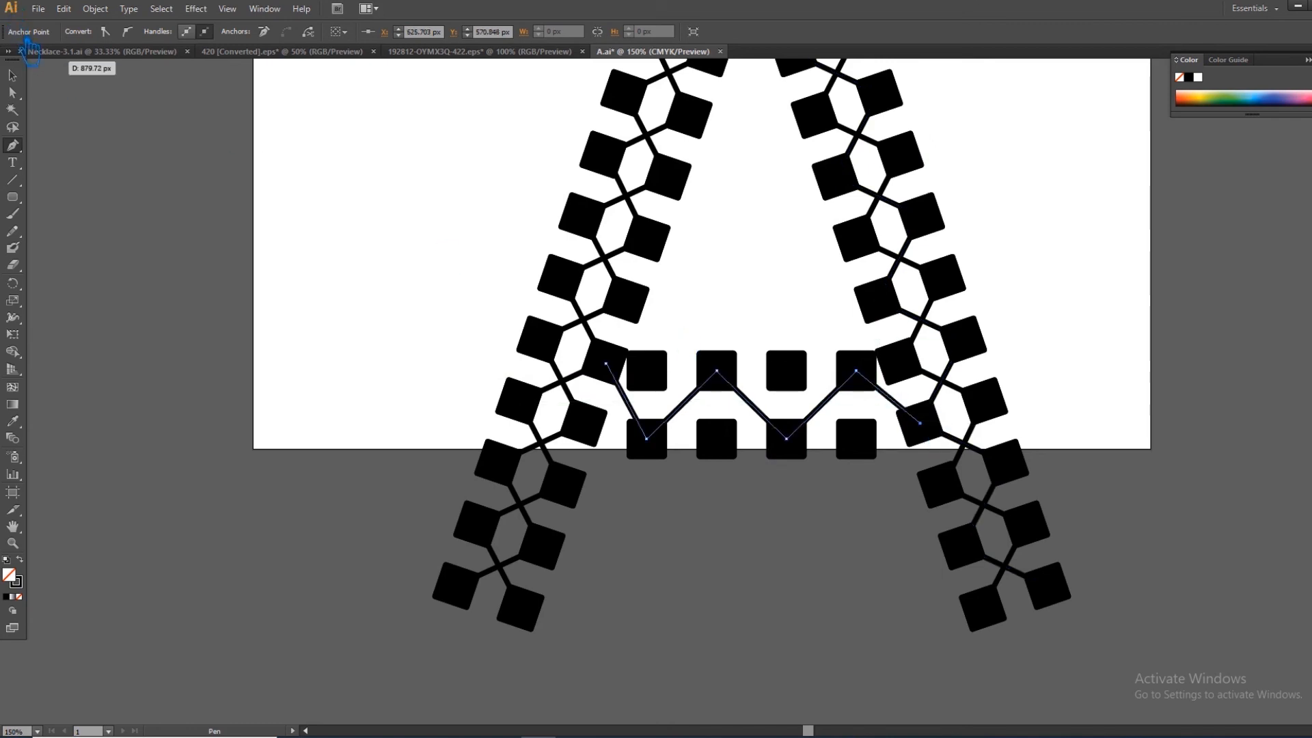
pyautogui.click(15, 77)
pyautogui.click(52, 152)
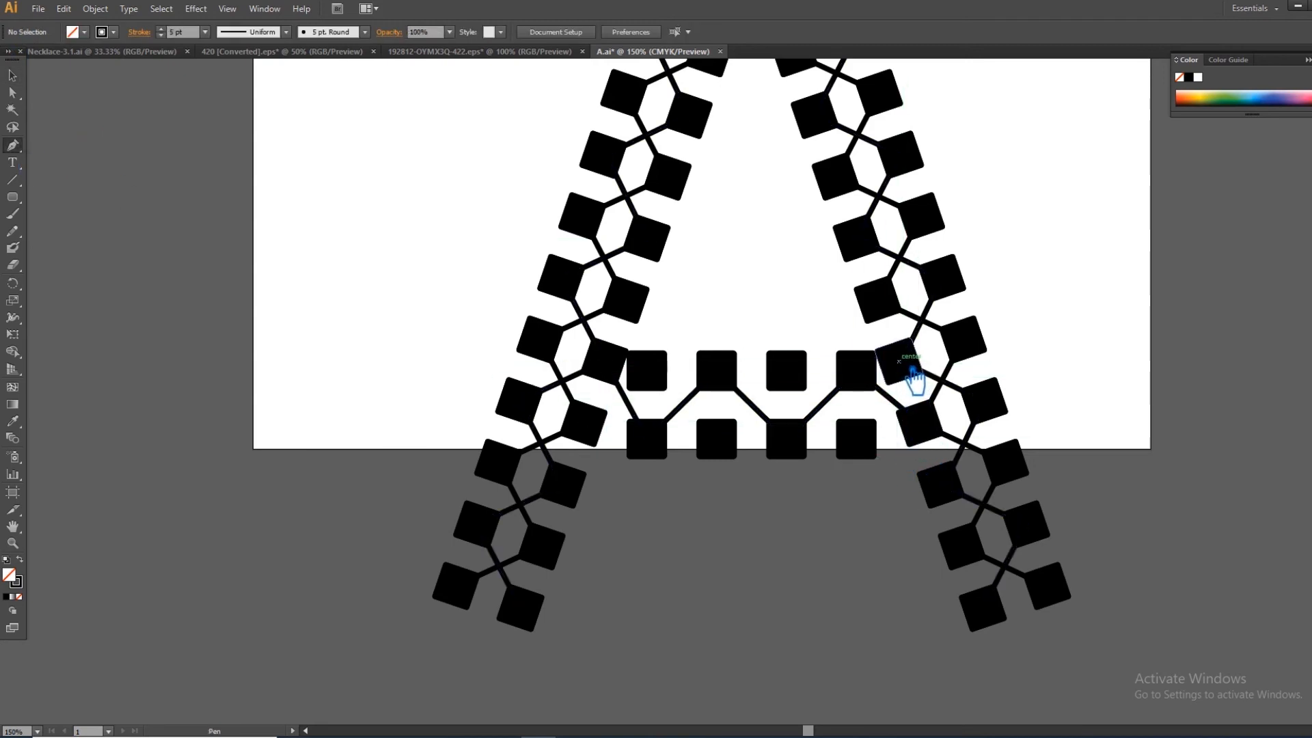
# - Draw a second zigzag from the right leg to the left leg through the remaining crossbar squares, and select both crossbar zigzags
pyautogui.click(911, 369)
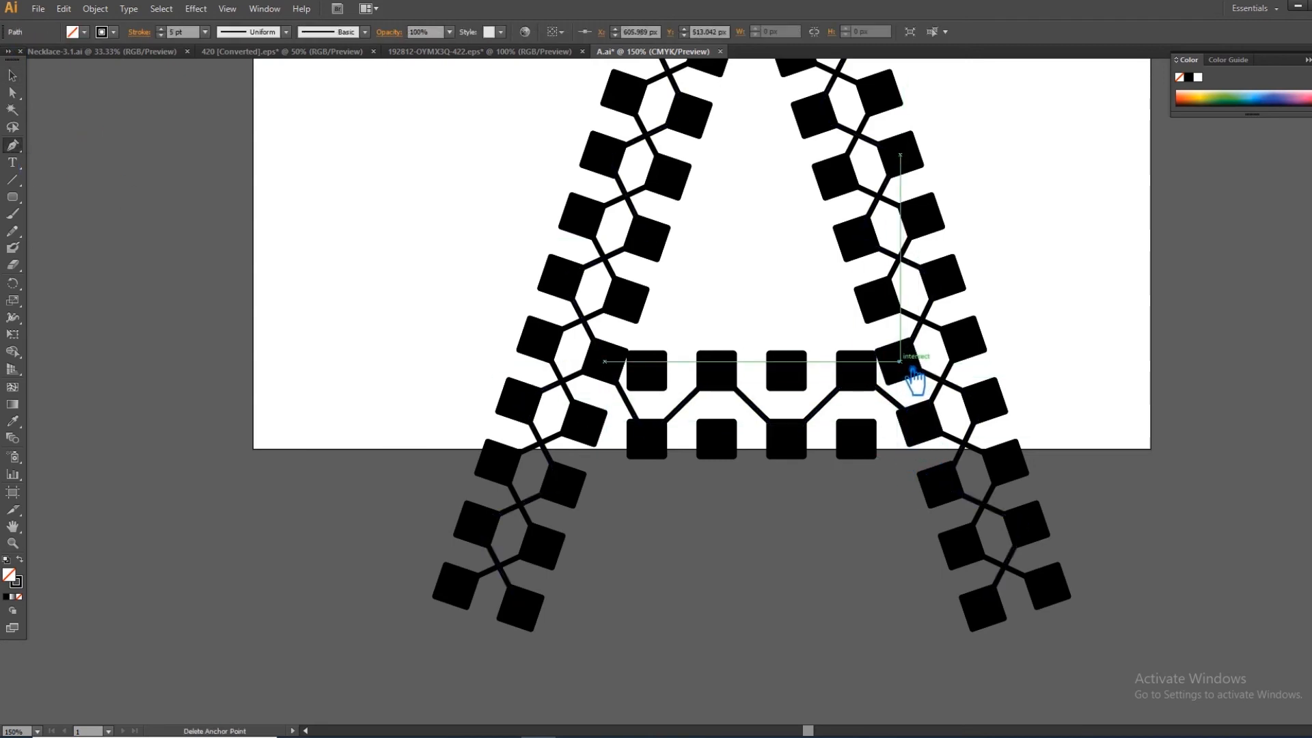
pyautogui.click(869, 446)
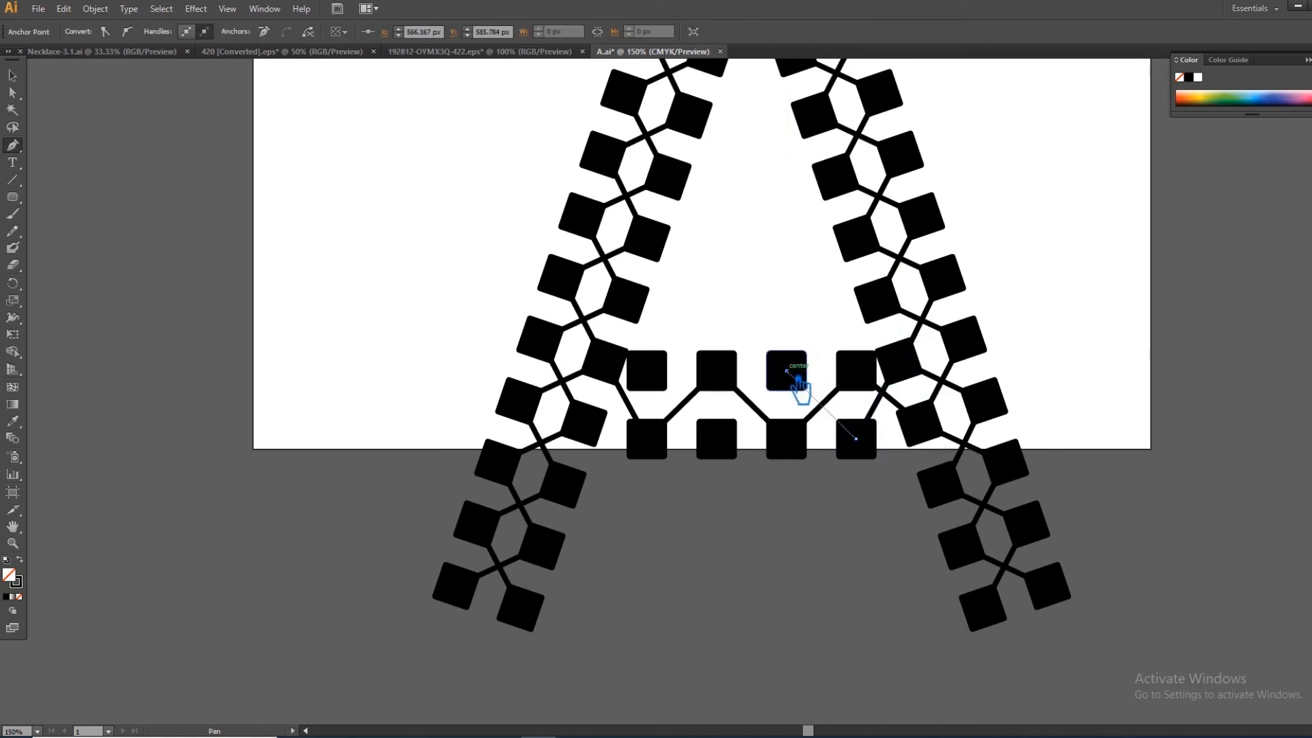
pyautogui.click(729, 447)
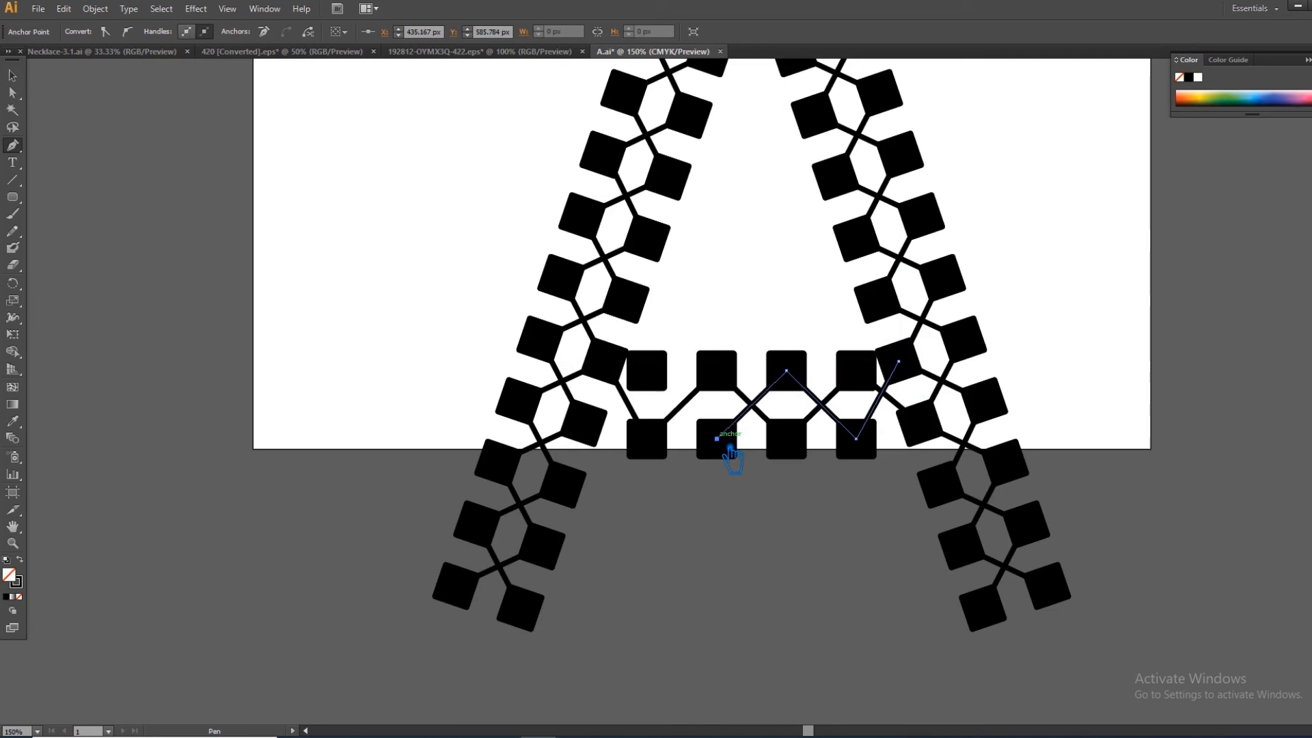
pyautogui.click(661, 381)
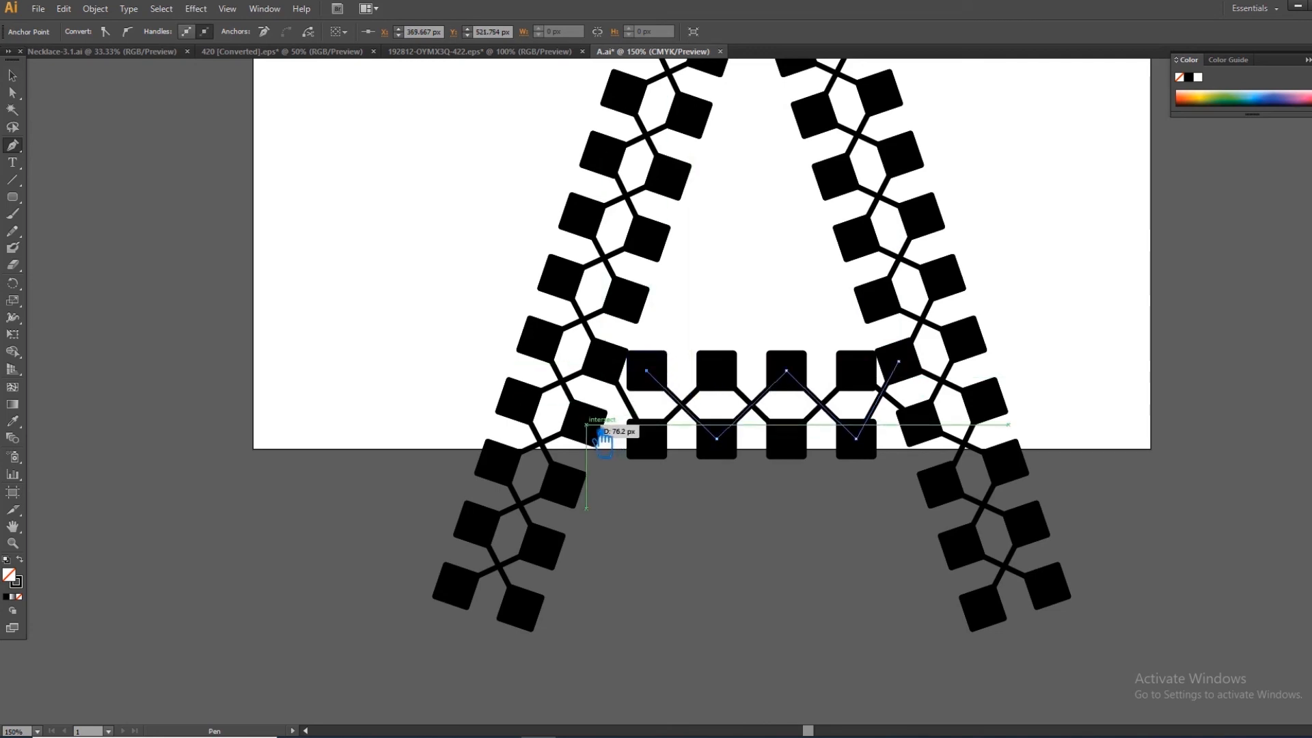
pyautogui.click(597, 438)
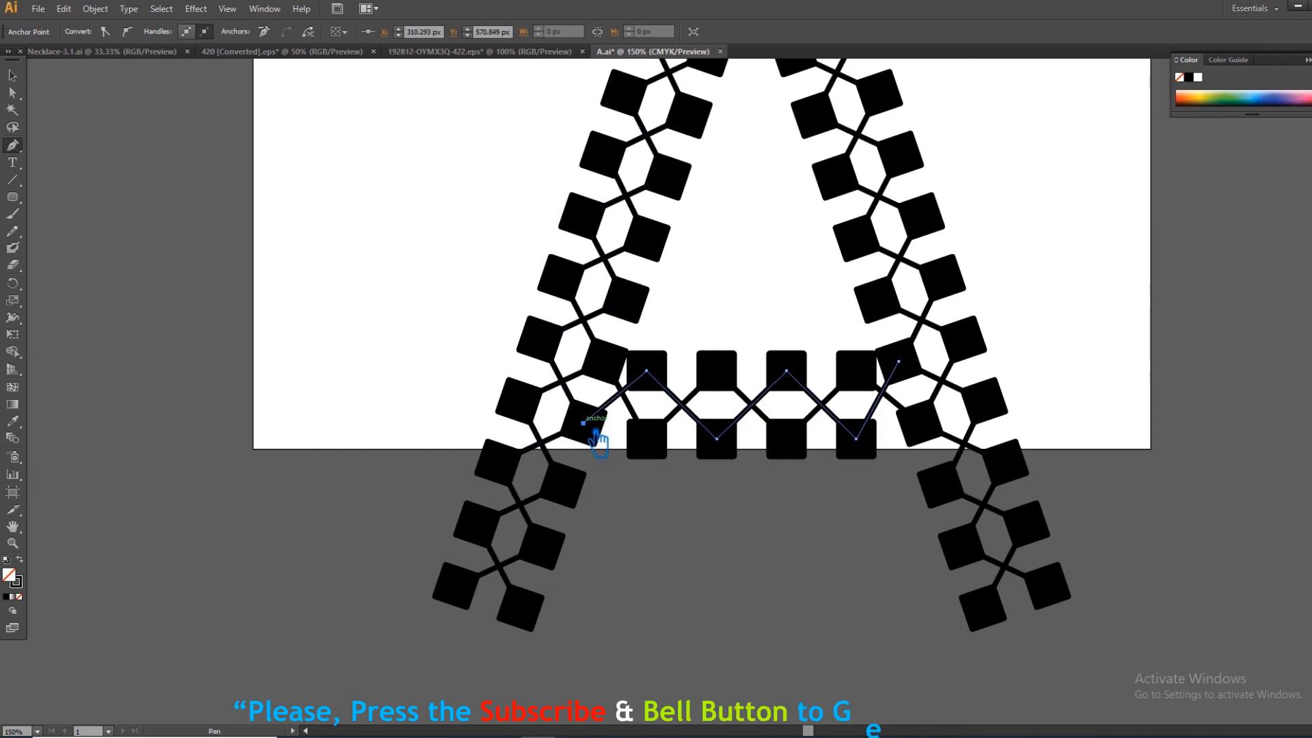
pyautogui.click(12, 92)
pyautogui.moveTo(888, 408); pyautogui.dragTo(896, 412)
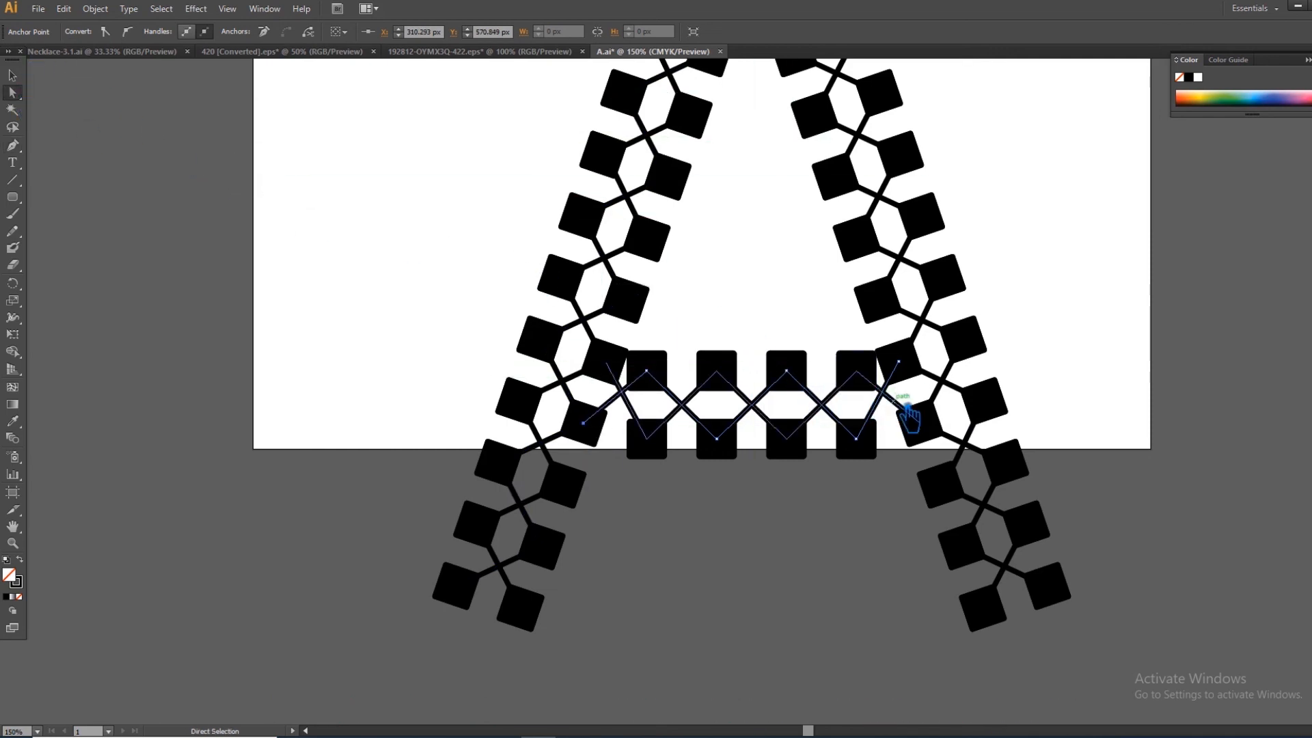
# - Select the whole letter A, scale it down proportionally about its center to about 297 × 347 px, and deselect it
pyautogui.click(827, 557)
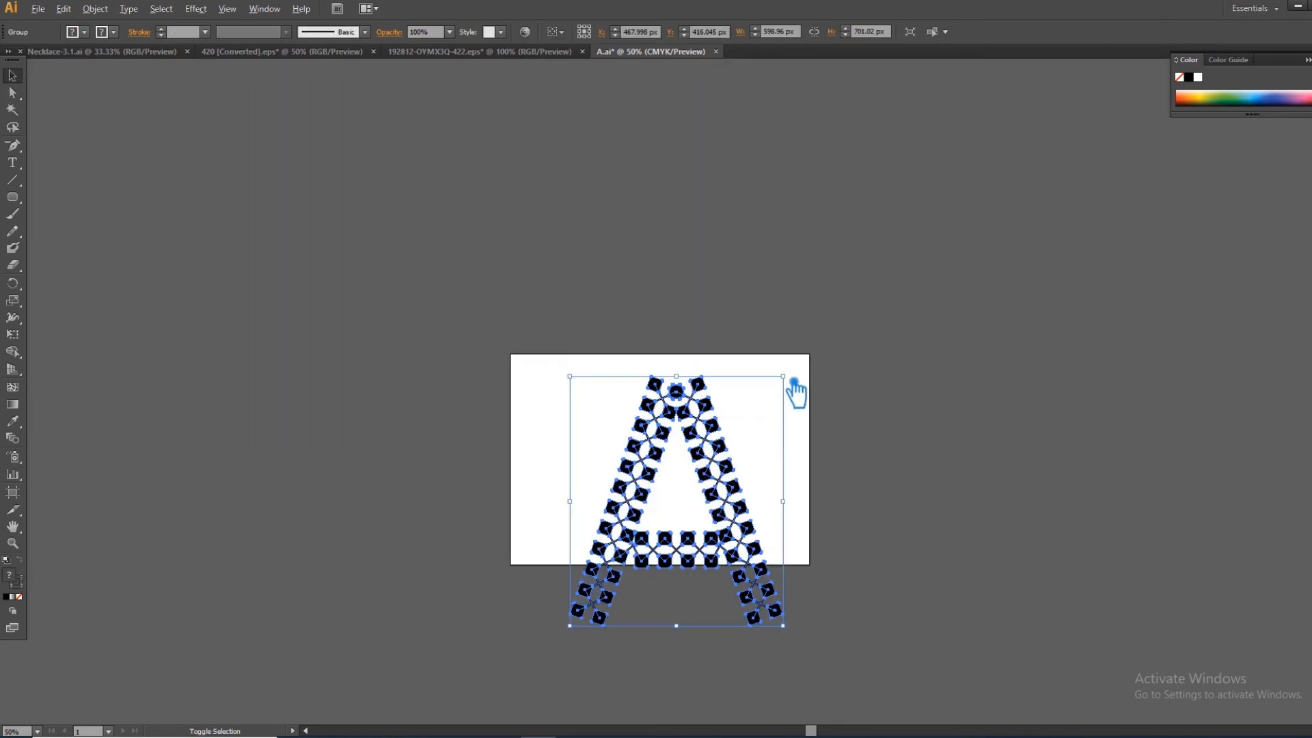
pyautogui.moveTo(784, 376); pyautogui.dragTo(754, 415)
pyautogui.click(839, 430)
pyautogui.moveTo(729, 507); pyautogui.dragTo(720, 461)
pyautogui.click(849, 459)
pyautogui.moveTo(843, 481); pyautogui.dragTo(727, 371)
pyautogui.hotkey('ctrl', '=')
pyautogui.click(794, 359)
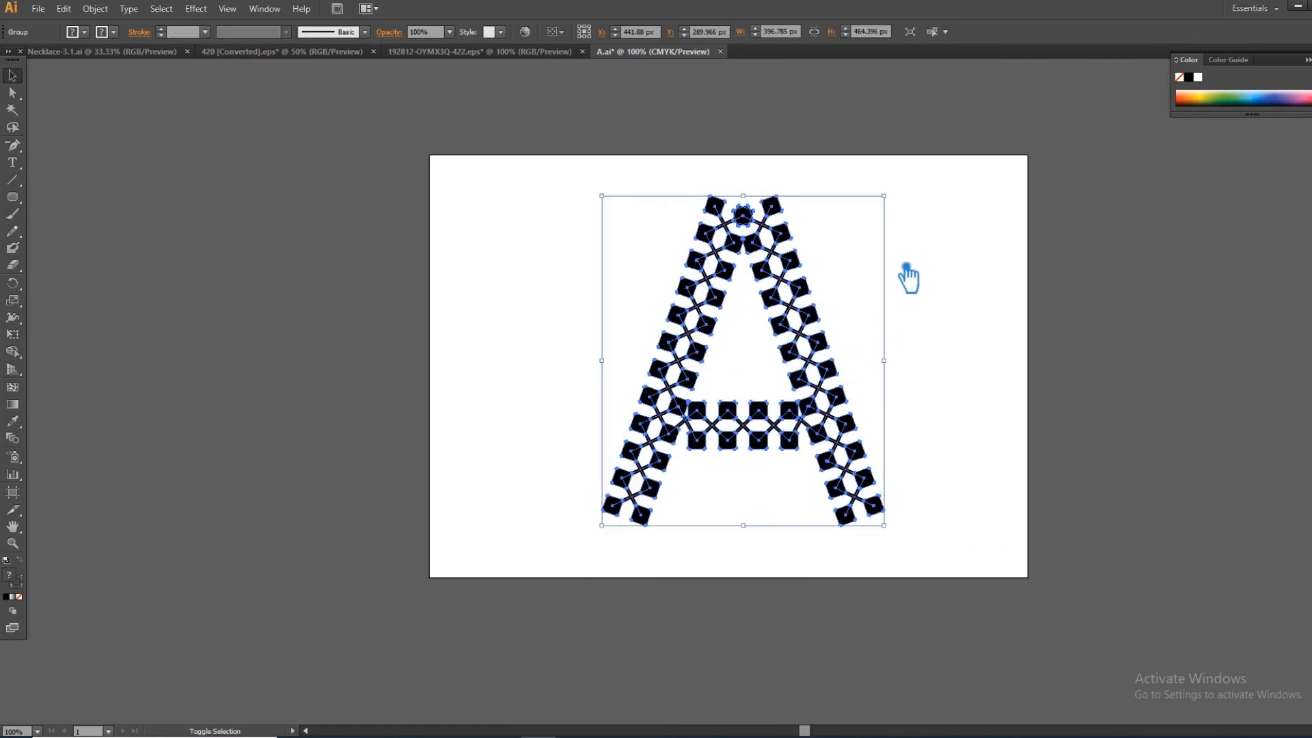
pyautogui.moveTo(884, 197); pyautogui.dragTo(865, 250)
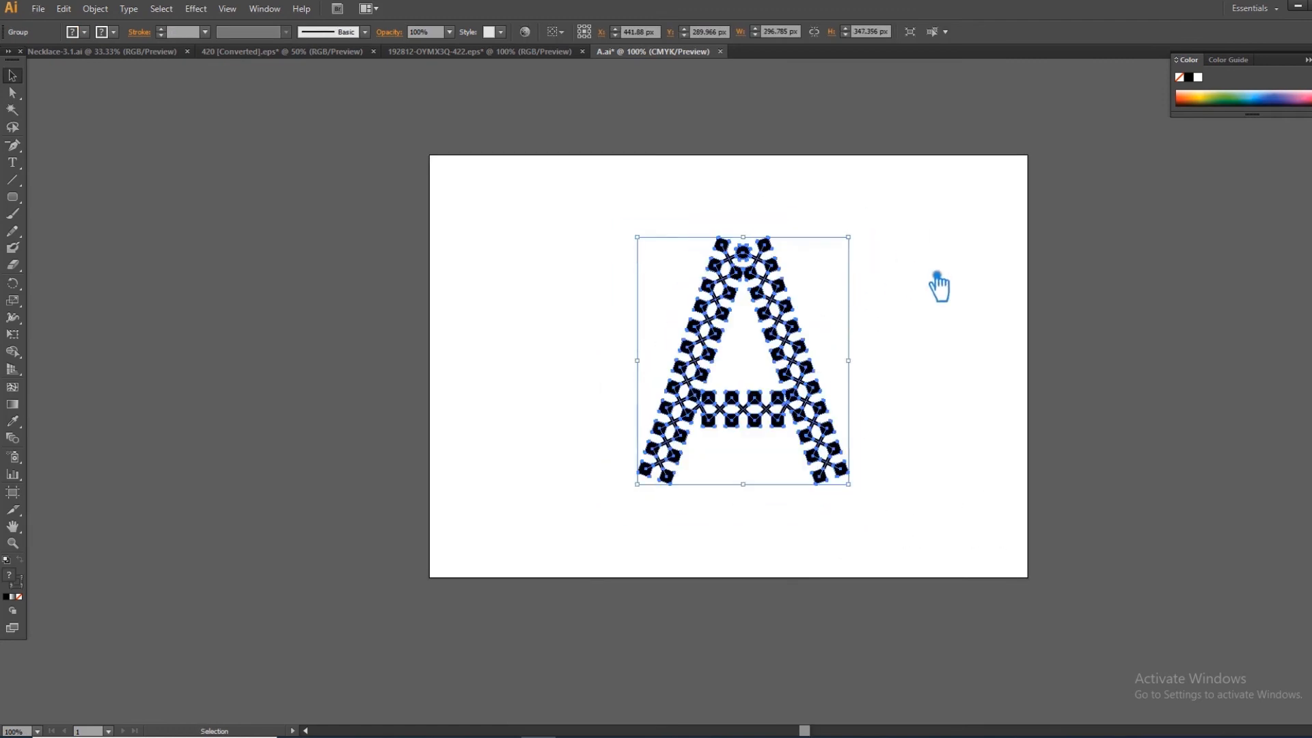
pyautogui.click(937, 277)
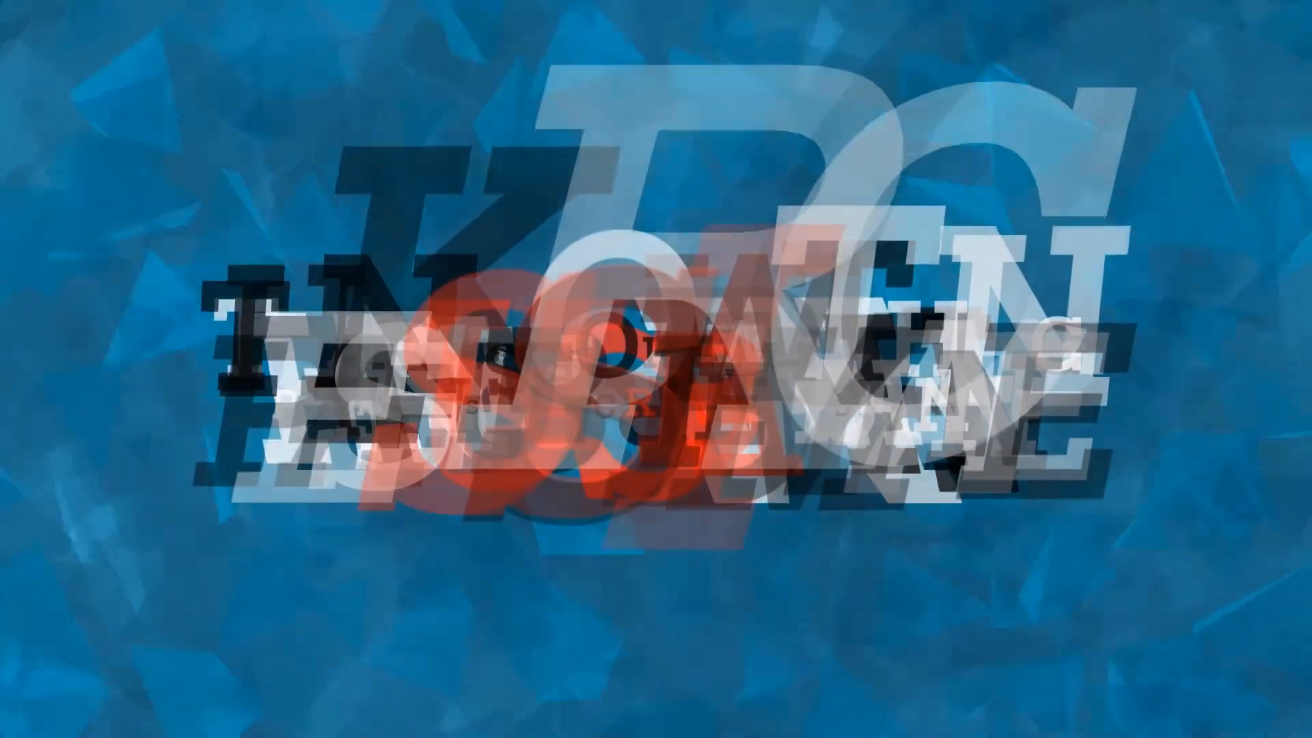